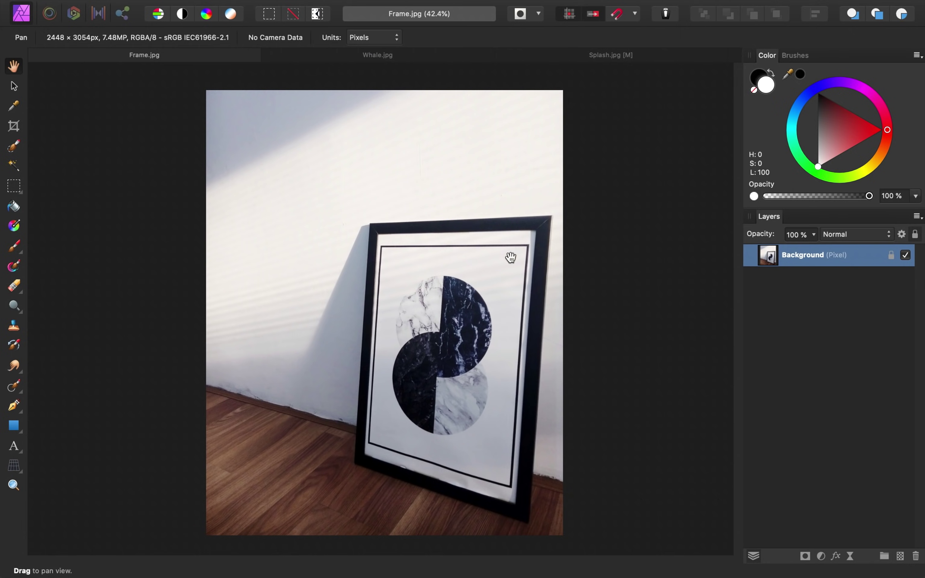
# - Look through the Whale.jpg, Splash.jpg and Frame.jpg images
pyautogui.click(421, 60)
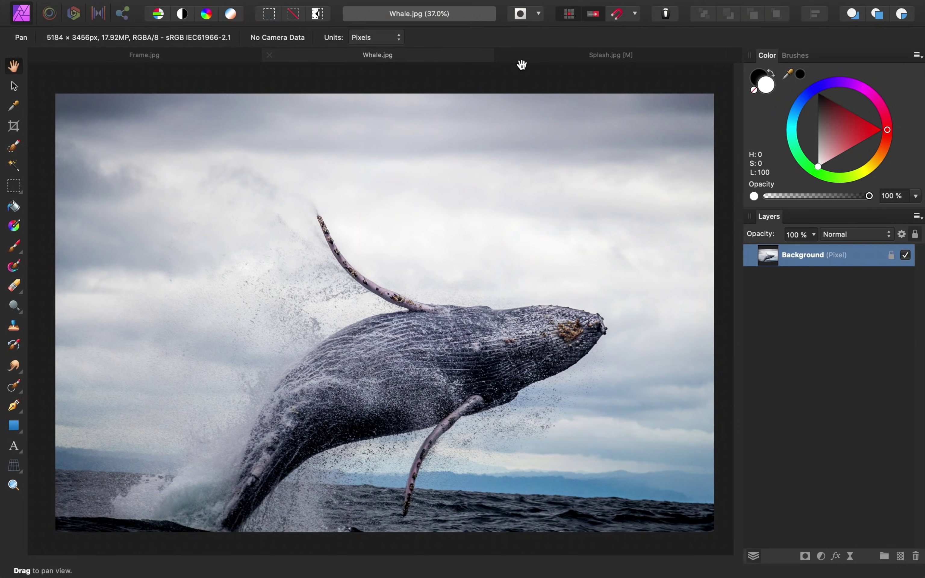
pyautogui.click(552, 62)
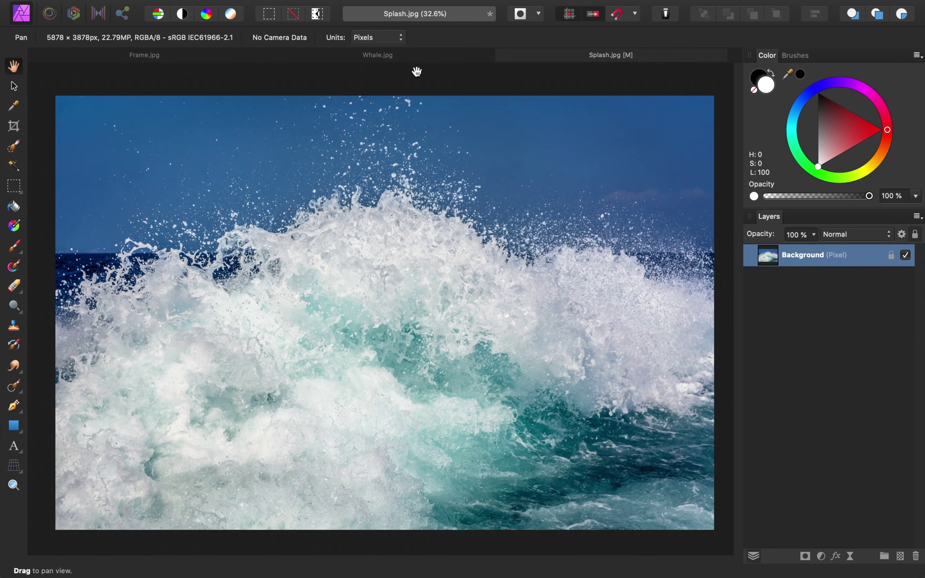
pyautogui.click(213, 59)
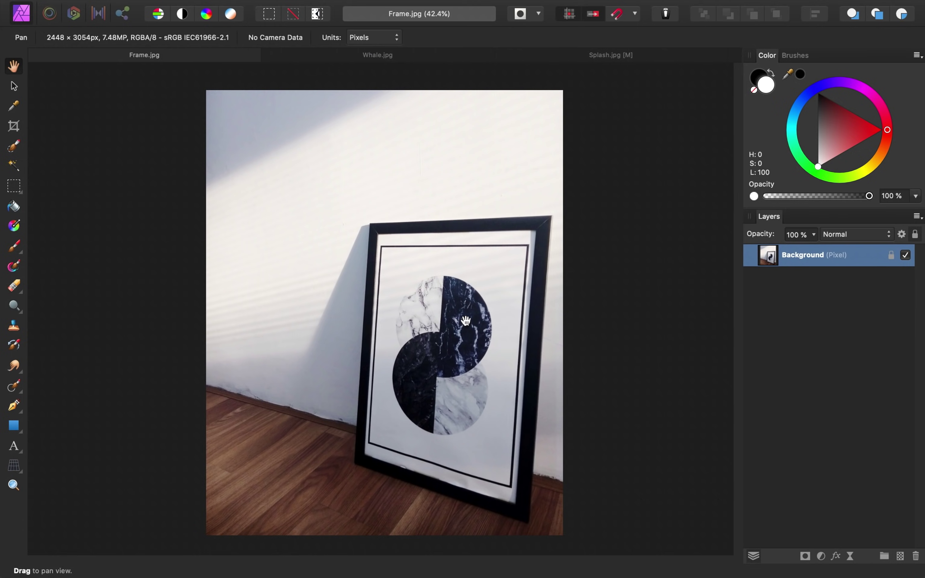
# - Select the main body of the whale in Whale.jpg with the Selection Brush at a width of 279 px
pyautogui.click(415, 57)
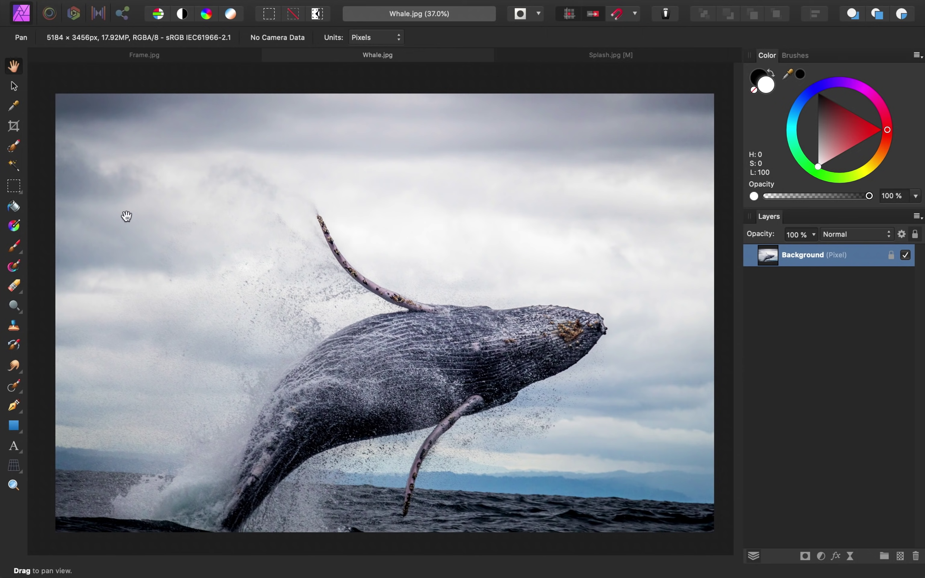
pyautogui.click(14, 147)
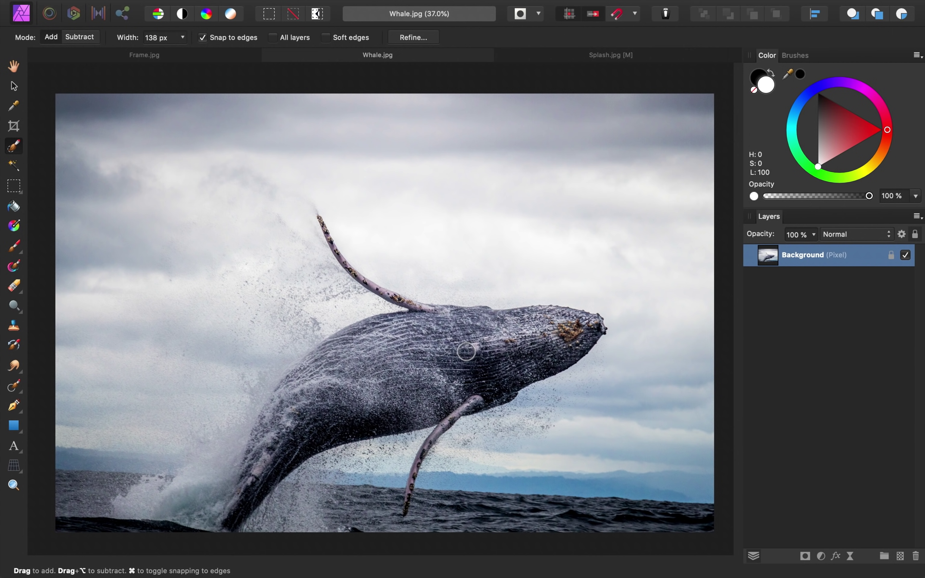
pyautogui.press(']')
pyautogui.press(']')
pyautogui.press(']')
pyautogui.press(']')
pyautogui.press(']')
pyautogui.press(']')
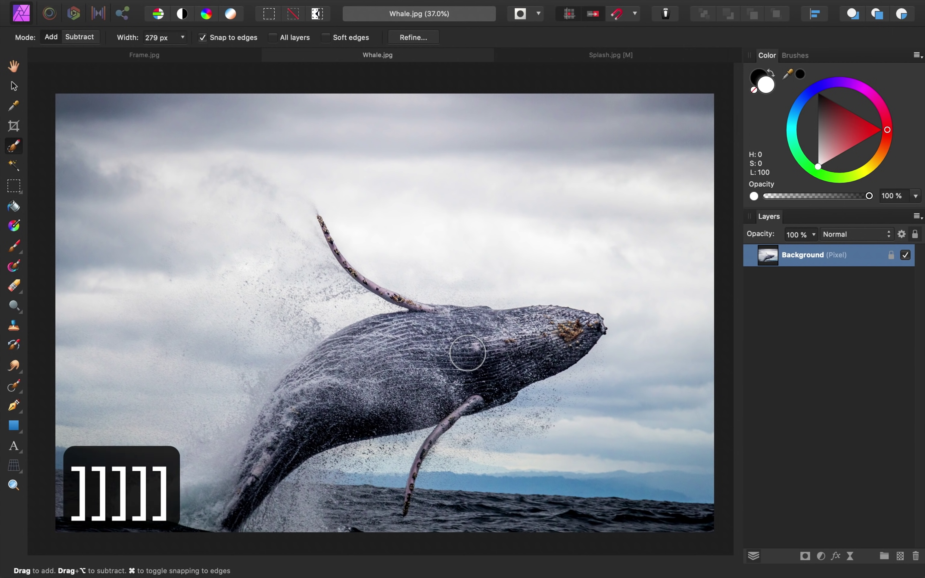
pyautogui.moveTo(489, 348)
pyautogui.mouseDown()
pyautogui.moveTo(526, 346)
pyautogui.moveTo(373, 374)
pyautogui.moveTo(338, 390)
pyautogui.moveTo(285, 439)
pyautogui.mouseUp()
# - Extend the selection along the whale's upper back edge with the brush width reduced to 74 px
pyautogui.scroll(3, 552, 332)
pyautogui.hscroll(-3, 459, 344)
pyautogui.press('[')
pyautogui.press('[')
pyautogui.press('[')
pyautogui.press('[')
pyautogui.press('[')
pyautogui.press('[')
pyautogui.press('[')
pyautogui.press('[')
pyautogui.press('[')
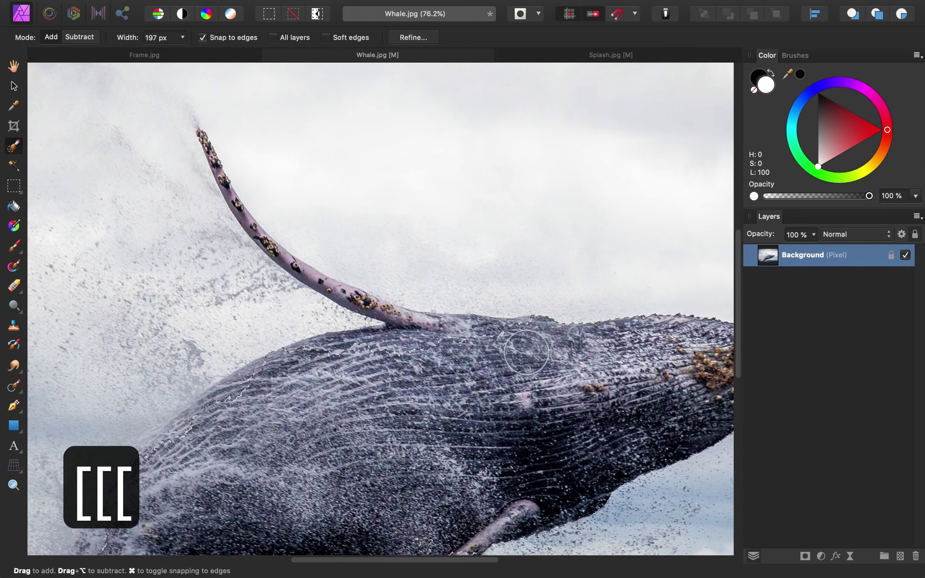
pyautogui.moveTo(360, 346); pyautogui.dragTo(253, 379)
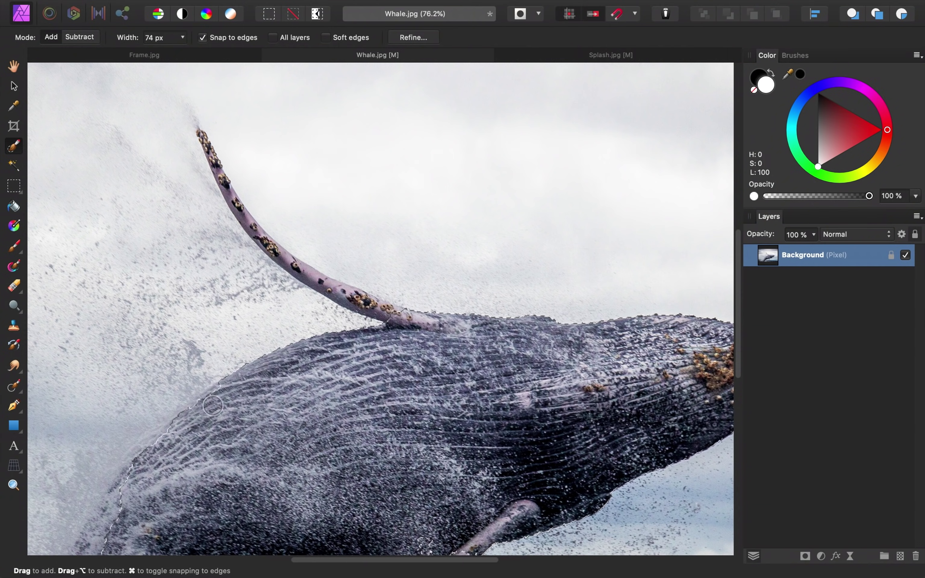
# - Add the whale's raised fin up to its tip to the selection, narrowing the brush to 33 px
pyautogui.press('[')
pyautogui.press('[')
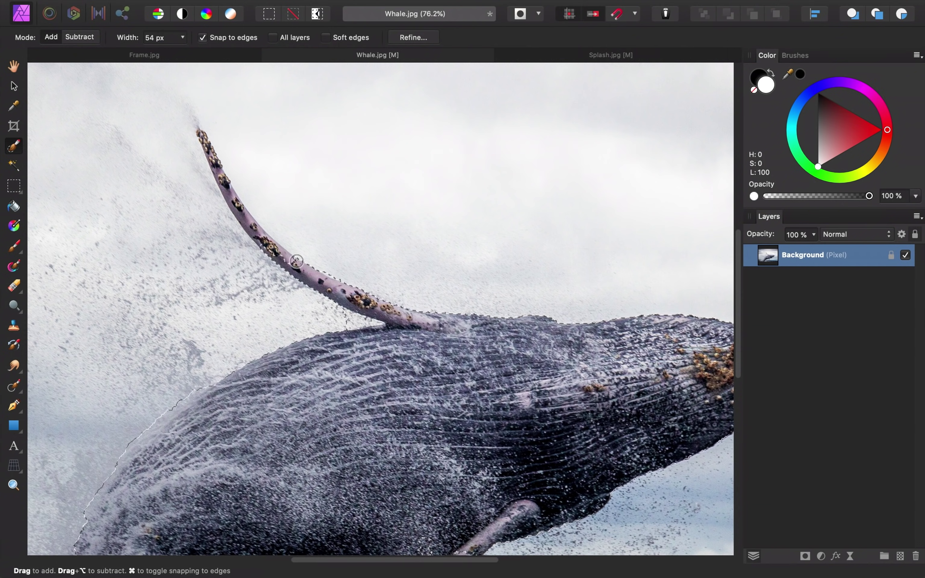
pyautogui.press('[')
pyautogui.press('[')
pyautogui.press('[')
pyautogui.moveTo(267, 248)
pyautogui.mouseDown()
pyautogui.moveTo(233, 206)
pyautogui.moveTo(201, 135)
pyautogui.mouseUp()
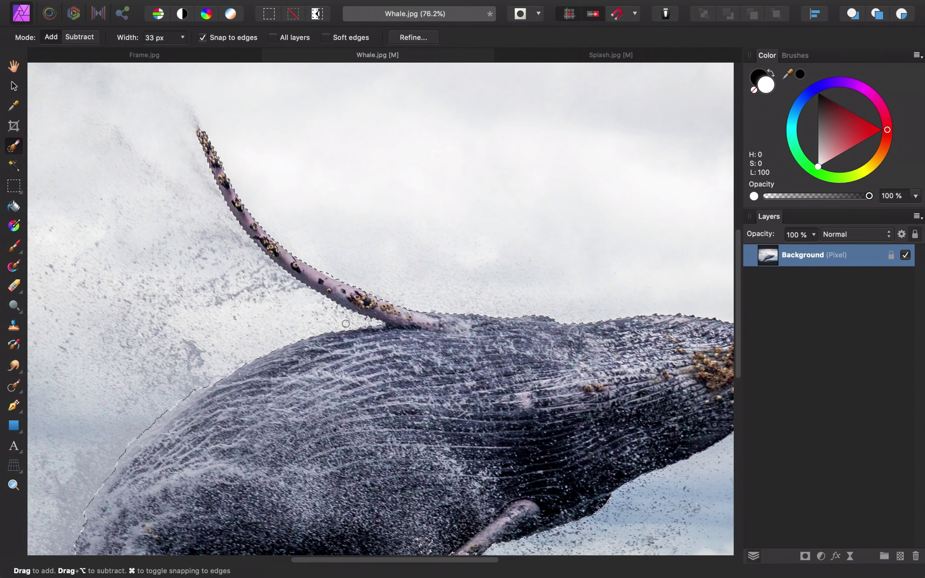
# - Remove the selection spill around the lower fin's tip and extend the selection down the whale's tail to the water
pyautogui.press('h')
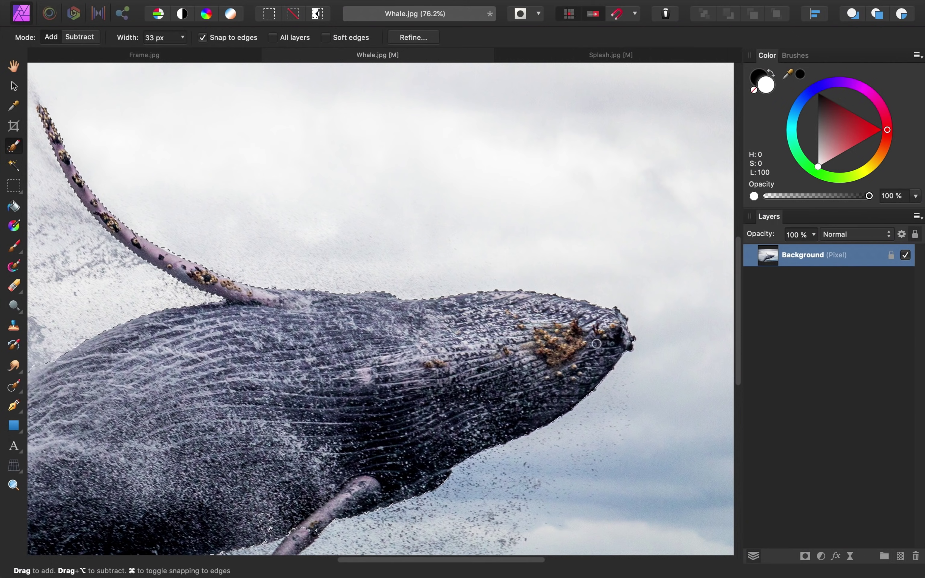
pyautogui.scroll(-5, 488, 408)
pyautogui.hscroll(-3, 488, 408)
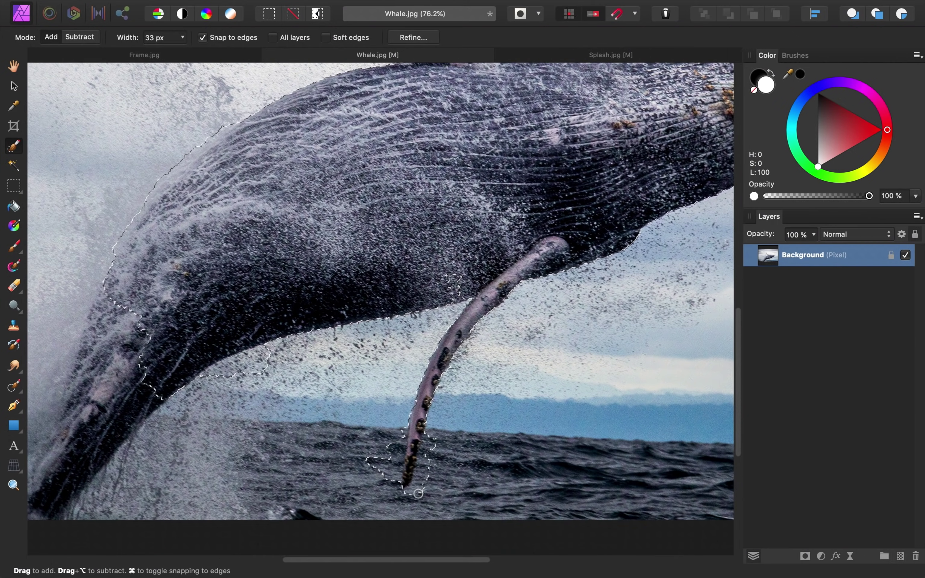
pyautogui.press('super+z')
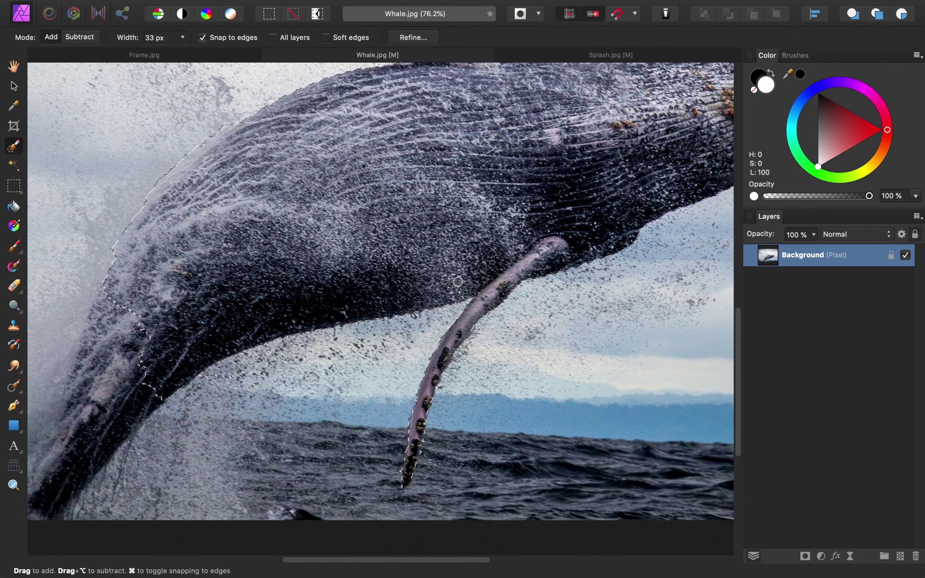
pyautogui.hscroll(-10, 237, 367)
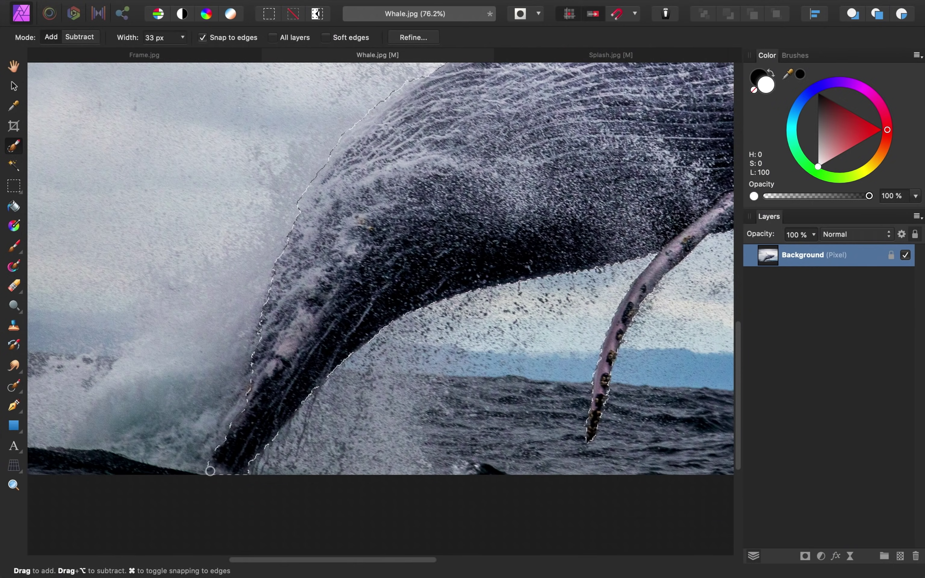
pyautogui.scroll(-5, 313, 382)
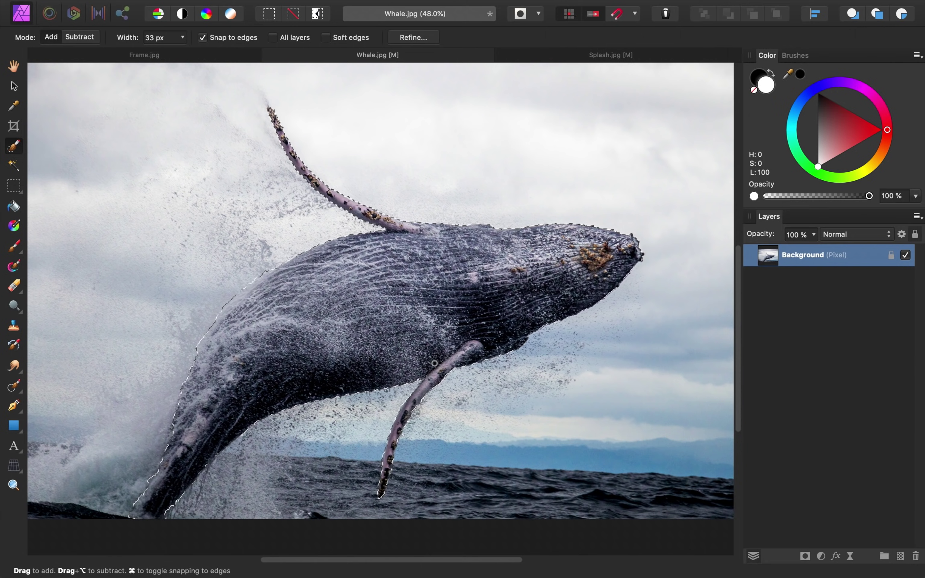
# - Copy the selected whale and paste it into Frame.jpg as a new layer
pyautogui.press('super+c')
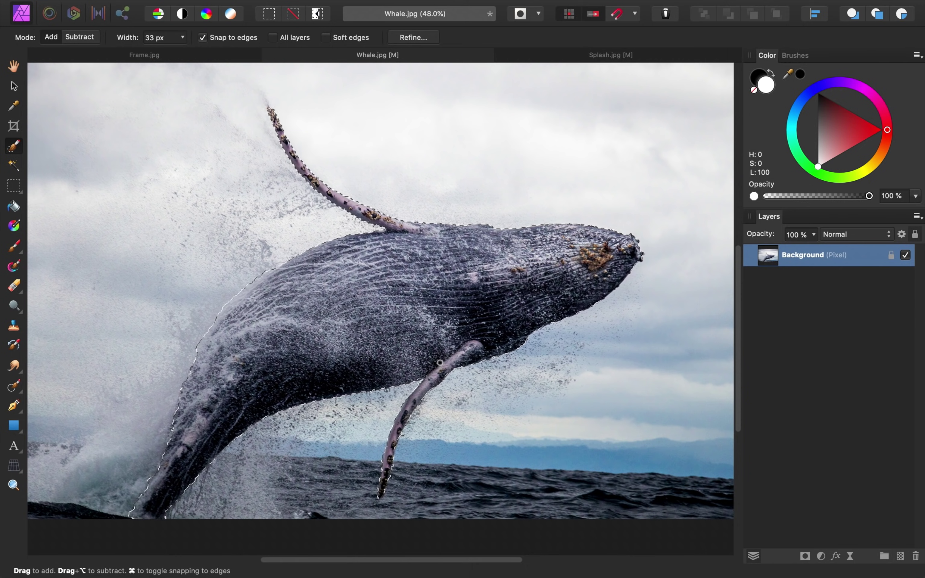
pyautogui.click(206, 55)
pyautogui.press('h')
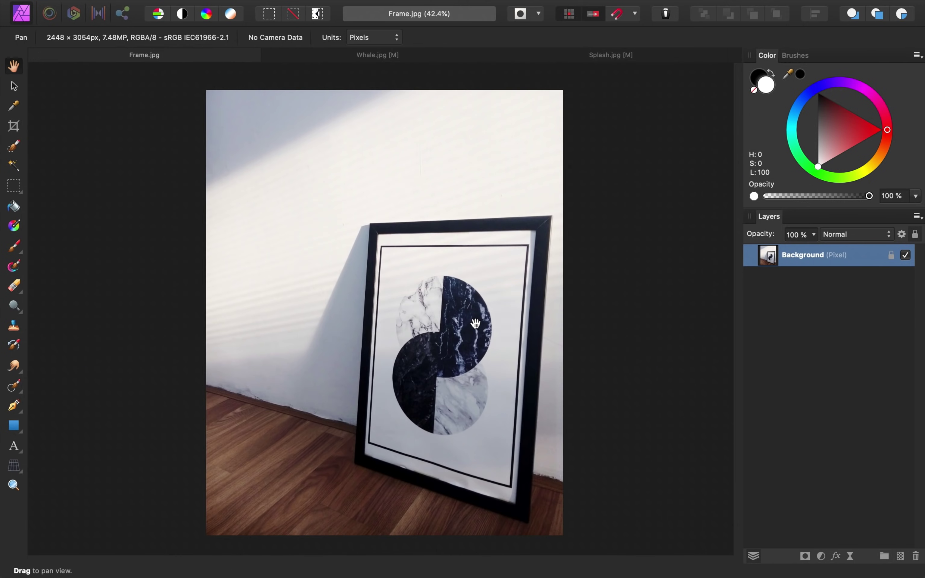
pyautogui.press('super+v')
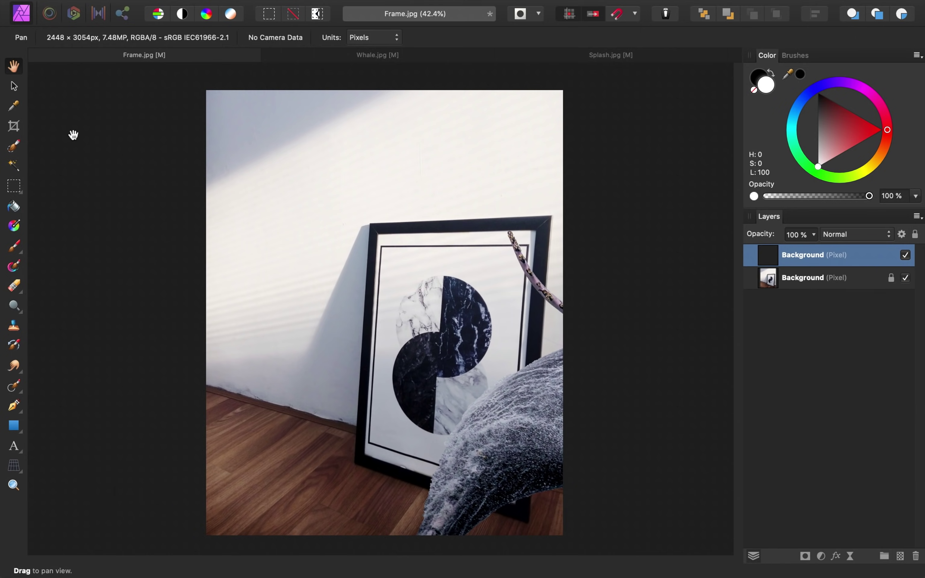
# - Scale the pasted whale down proportionally to about 123 dpi and place it over the upper part of the picture frame
pyautogui.click(13, 86)
pyautogui.moveTo(495, 398); pyautogui.dragTo(372, 258)
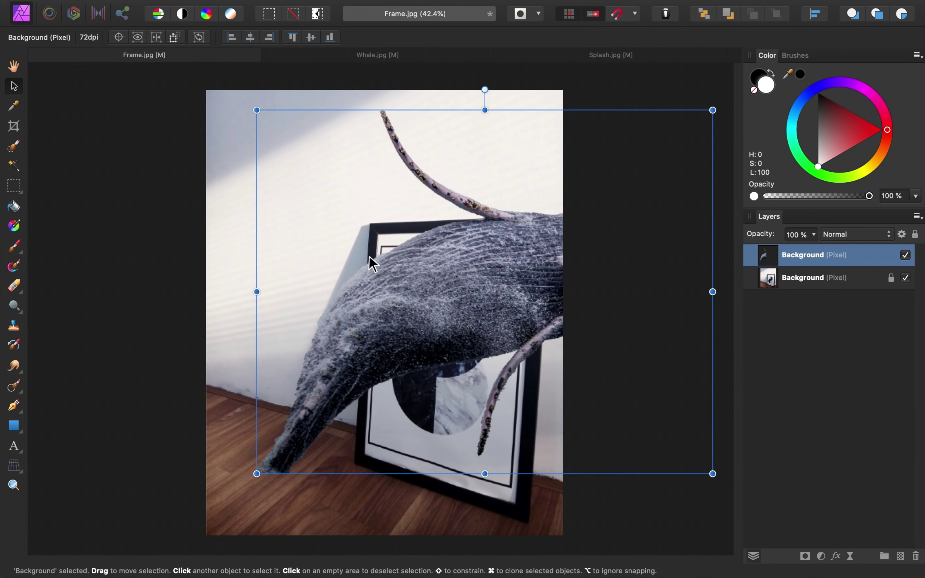
pyautogui.moveTo(252, 109); pyautogui.dragTo(444, 260)
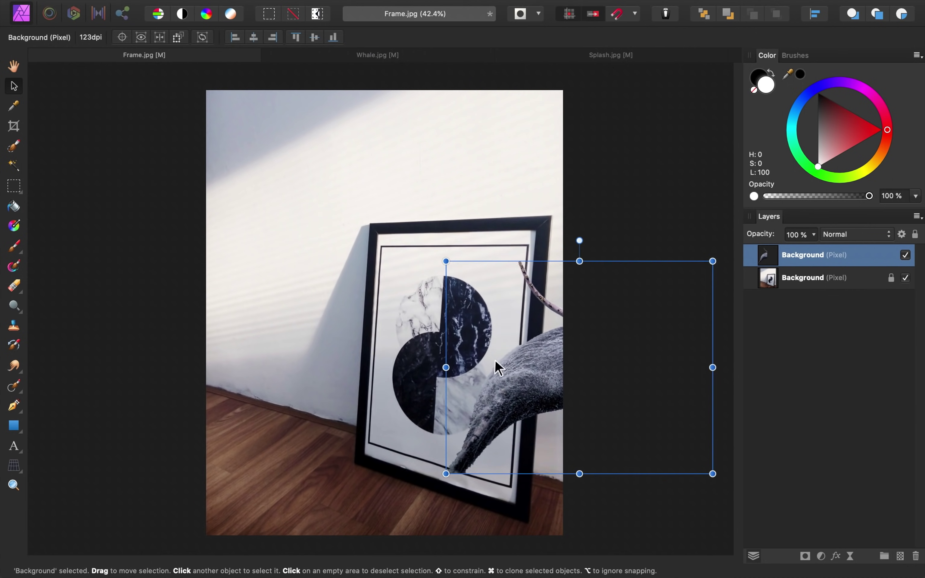
pyautogui.moveTo(495, 368); pyautogui.dragTo(327, 303)
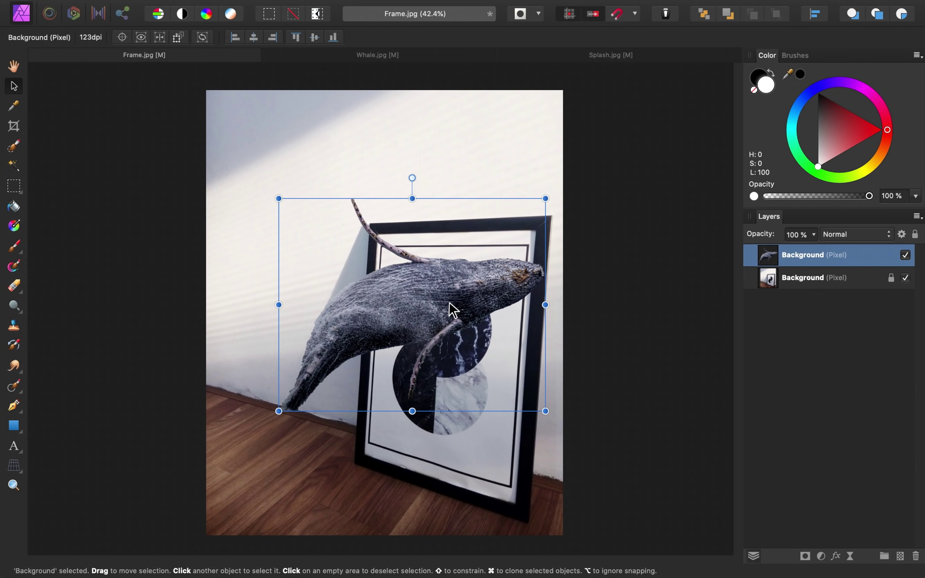
# - Flip the whale layer horizontally
pyautogui.rightClick(454, 310)
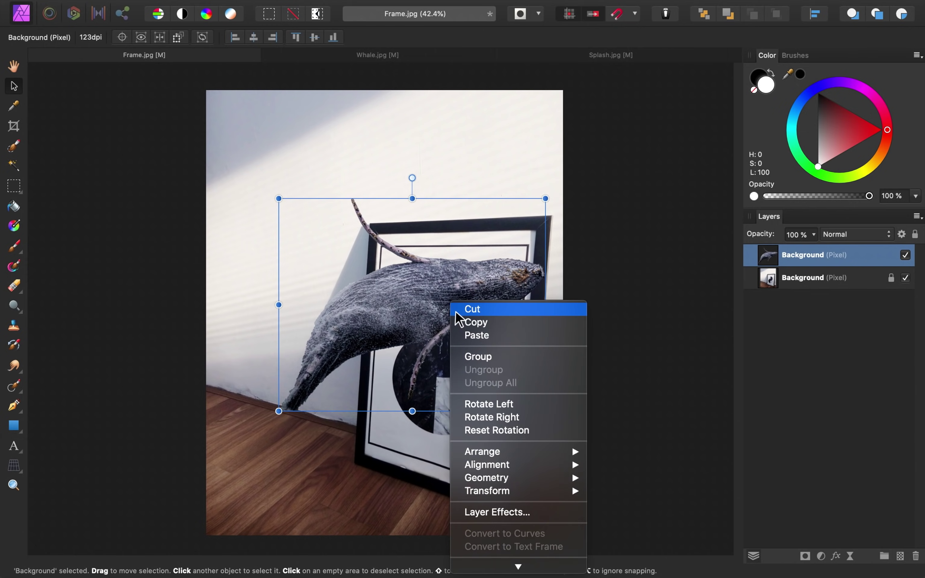
pyautogui.moveTo(540, 491)
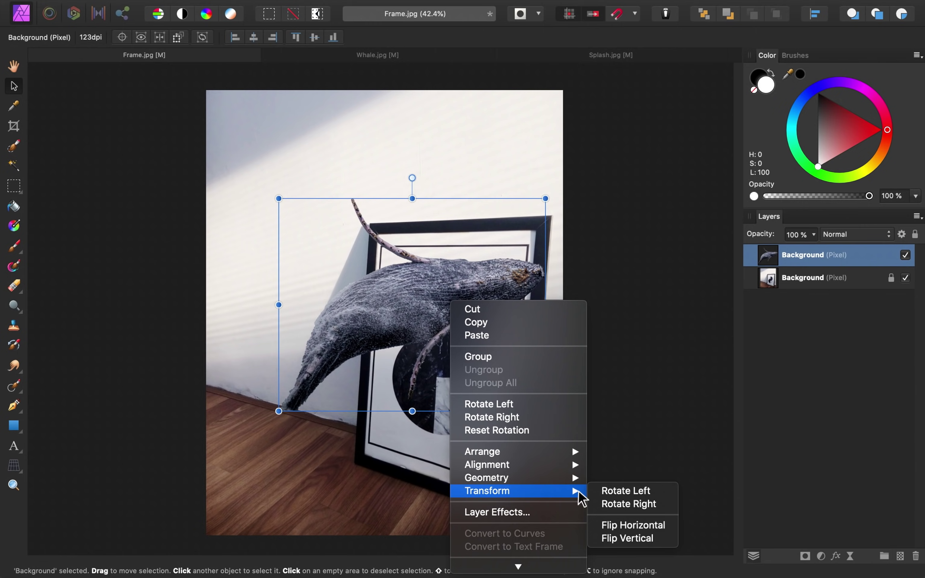
pyautogui.click(622, 522)
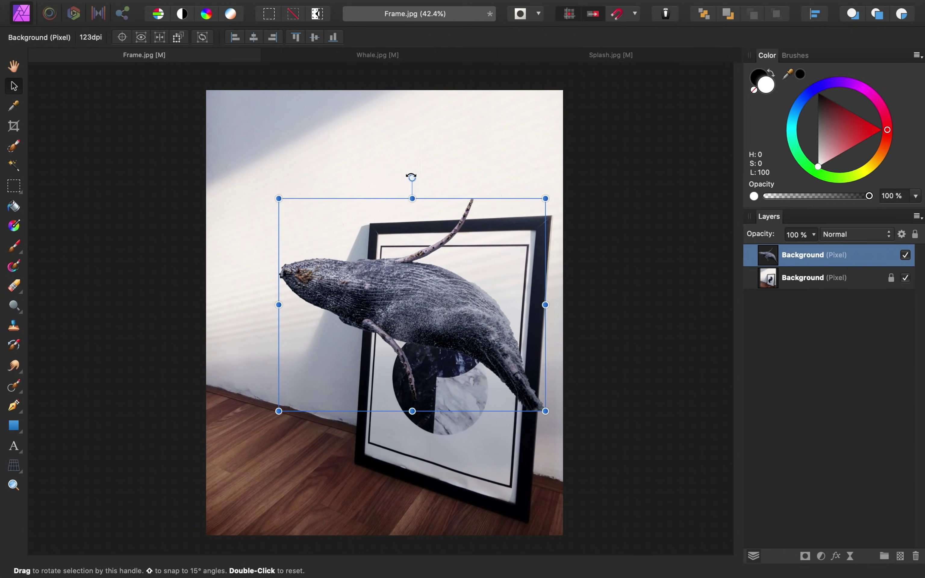
# - Rotate the whale clockwise, shrink it slightly to 131 dpi and position it as if leaping out of the frame, with its tail on the artwork
pyautogui.moveTo(413, 176); pyautogui.dragTo(501, 214)
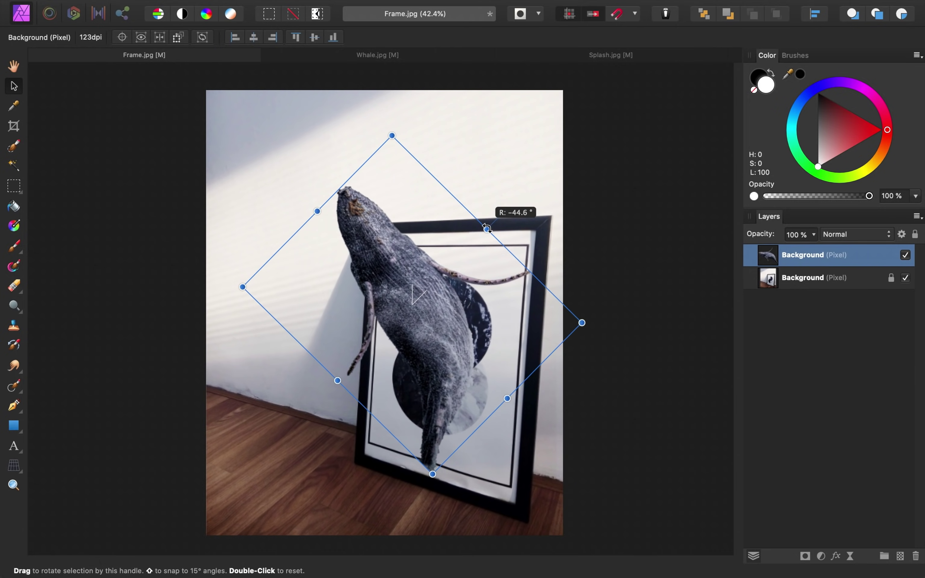
pyautogui.moveTo(466, 326); pyautogui.dragTo(468, 288)
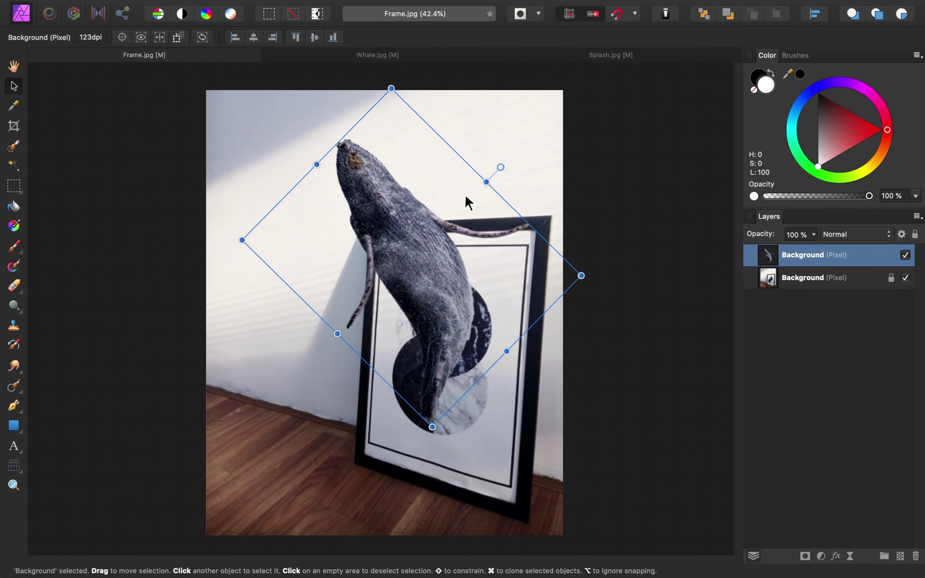
pyautogui.moveTo(388, 83); pyautogui.dragTo(389, 96)
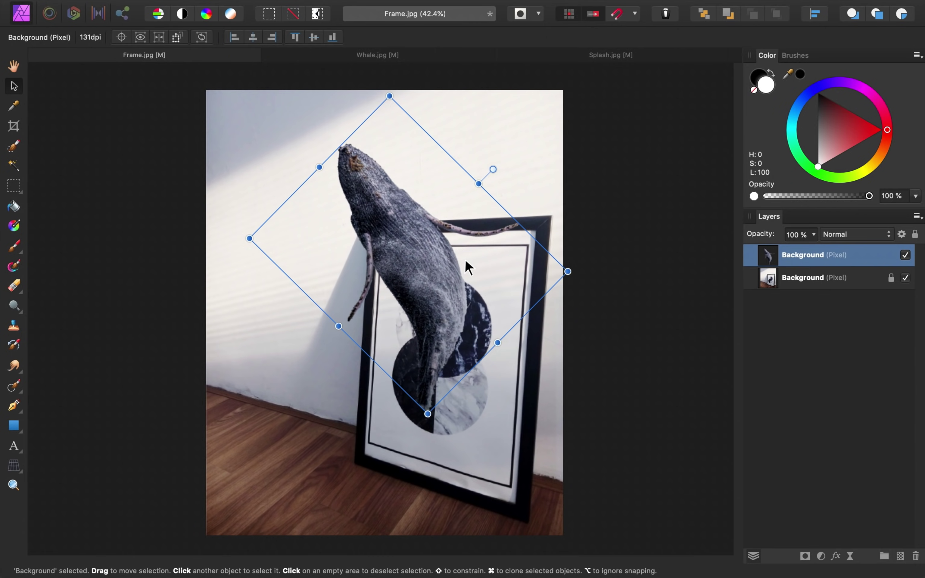
pyautogui.moveTo(493, 169); pyautogui.dragTo(484, 162)
pyautogui.moveTo(460, 288); pyautogui.dragTo(460, 281)
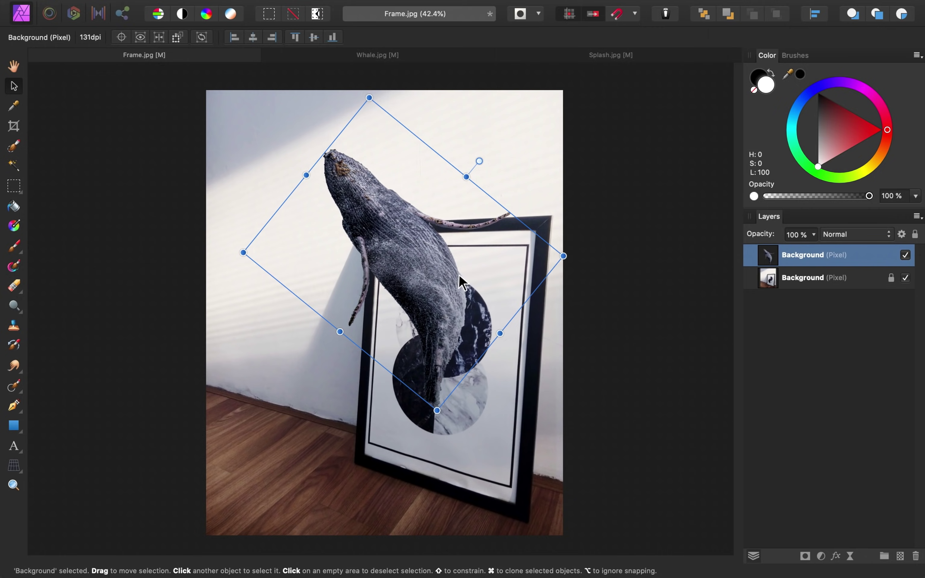
# - Select the blue sky and dark sea in Splash.jpg with Flood Select in Add mode, using 20% tolerance and Contiguous off
pyautogui.click(598, 57)
pyautogui.press('h')
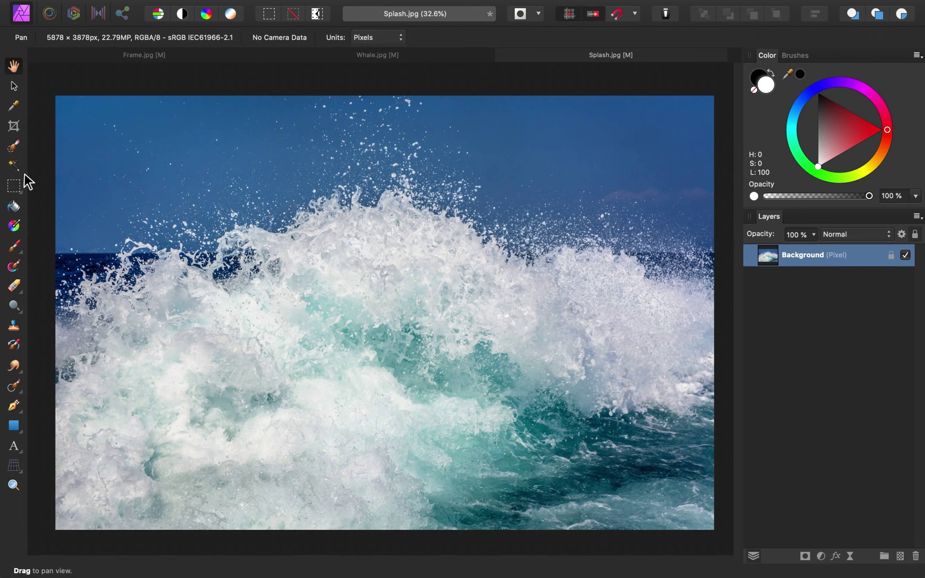
pyautogui.click(15, 167)
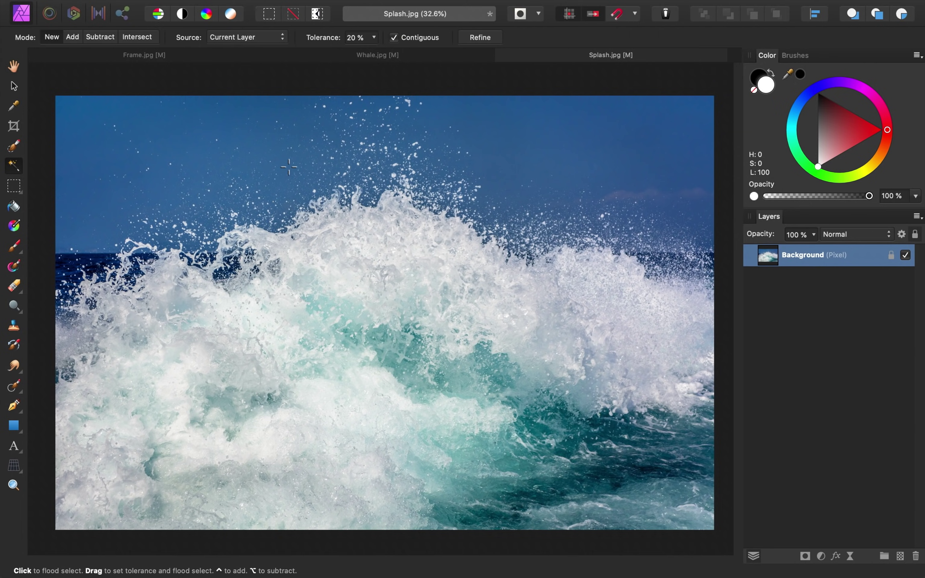
pyautogui.click(394, 37)
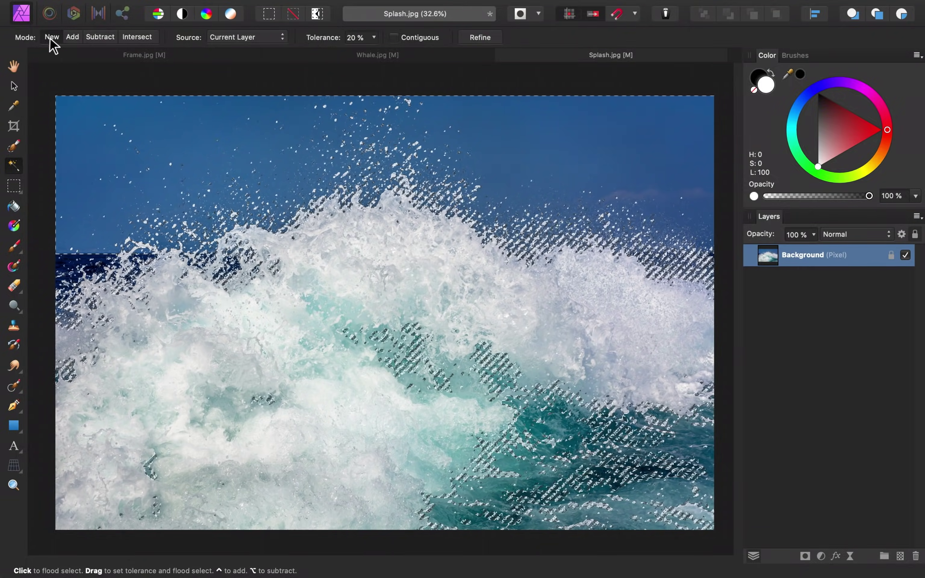
pyautogui.click(73, 37)
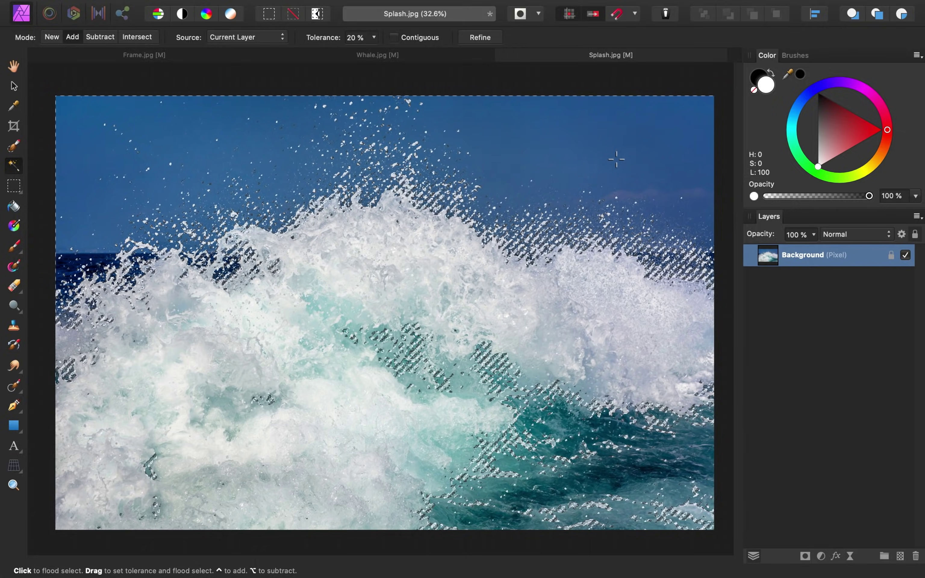
# - Invert the selection to isolate the white splash and copy it into Frame.jpg
pyautogui.press('shift+super+i')
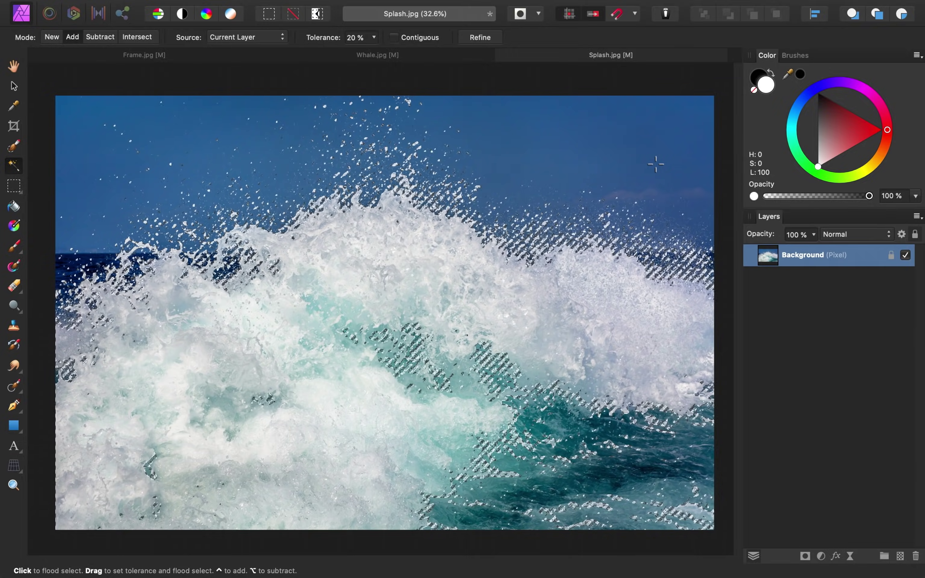
pyautogui.press('super+c')
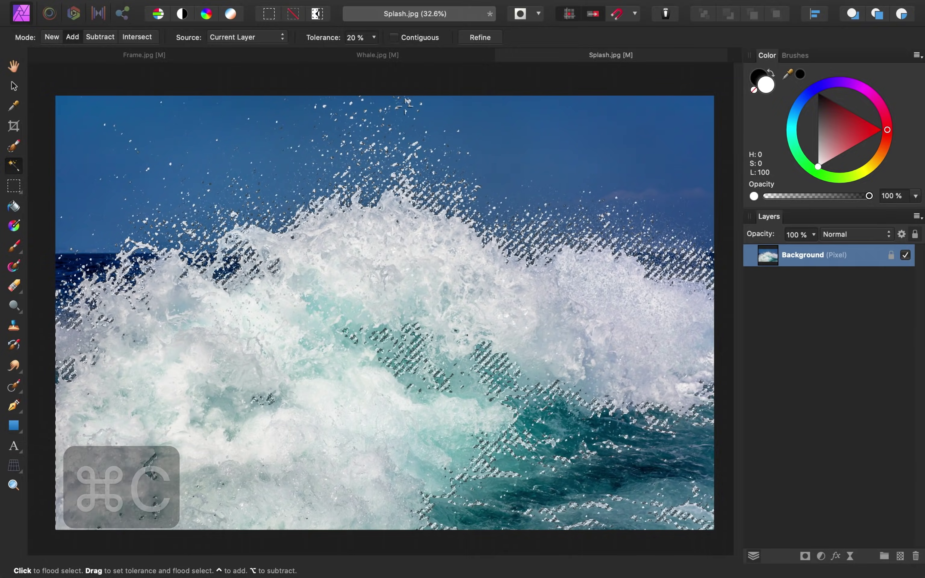
pyautogui.click(218, 55)
pyautogui.press('super+v')
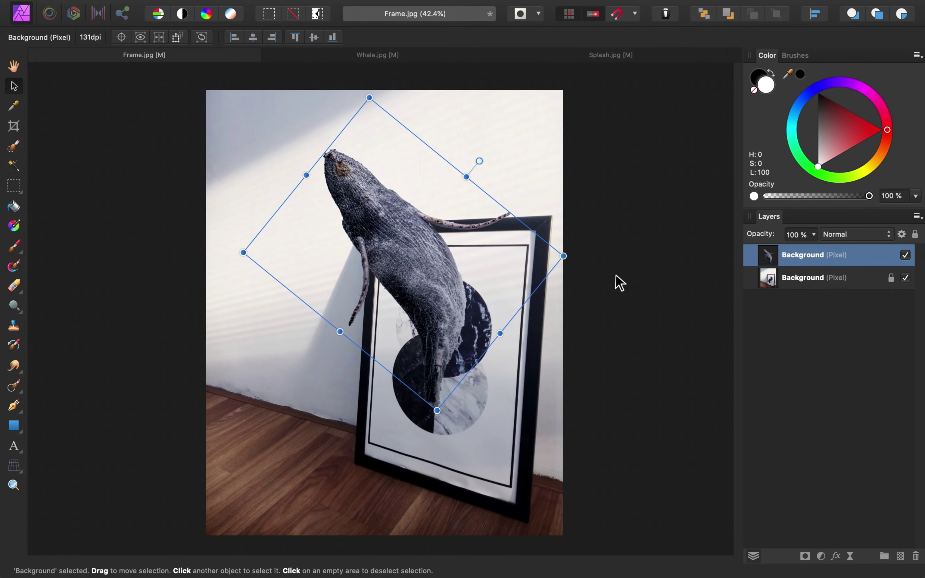
# - Paste the splash into Frame.jpg, scale it down to 106 dpi, rotate it slightly counterclockwise and position it over the frame and the whale's tail
pyautogui.press('super+v')
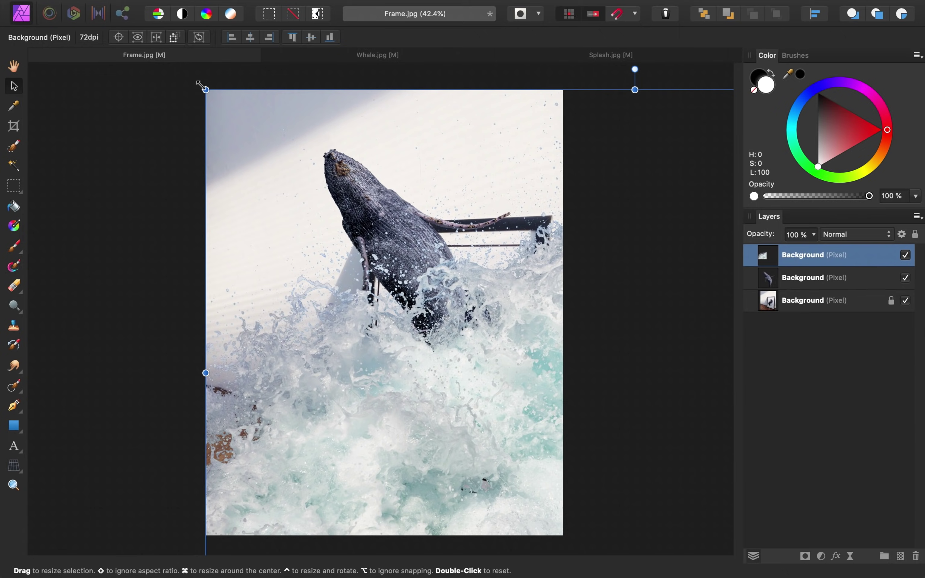
pyautogui.moveTo(206, 89); pyautogui.dragTo(245, 135)
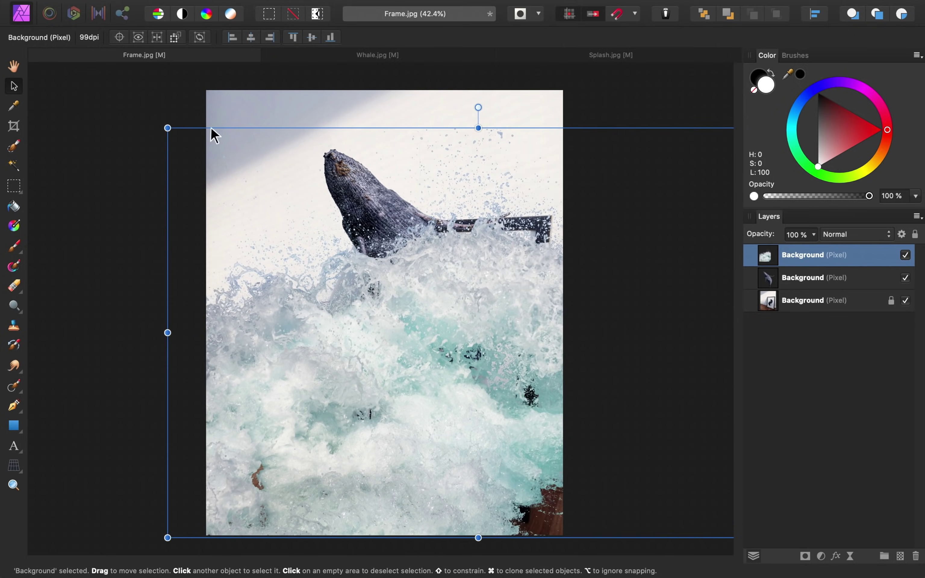
pyautogui.moveTo(213, 134); pyautogui.dragTo(472, 316)
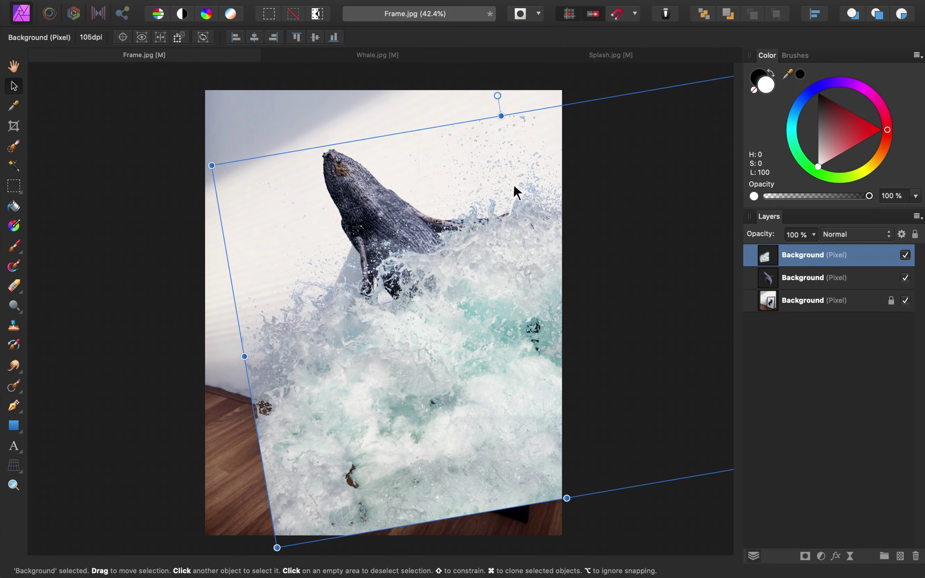
pyautogui.moveTo(209, 163); pyautogui.dragTo(221, 170)
pyautogui.moveTo(479, 337); pyautogui.dragTo(470, 330)
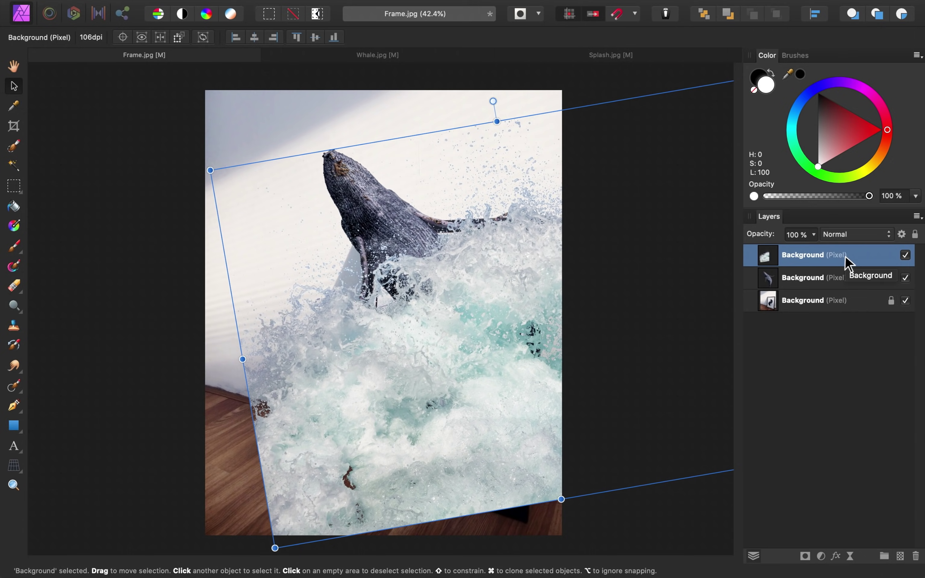
# - Duplicate the splash layer, place the copy below the whale layer and shift it up and to the left
pyautogui.press('super+j')
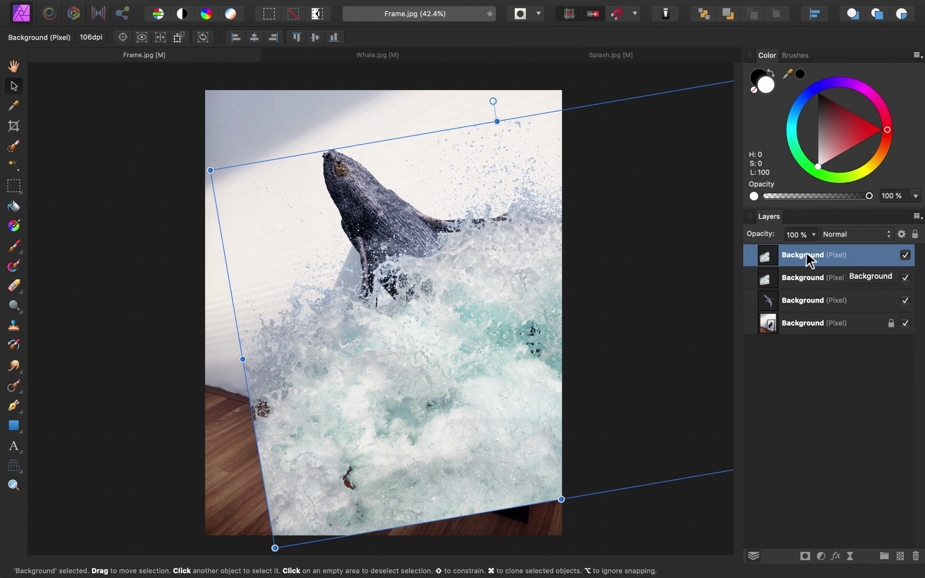
pyautogui.moveTo(811, 261); pyautogui.dragTo(751, 316)
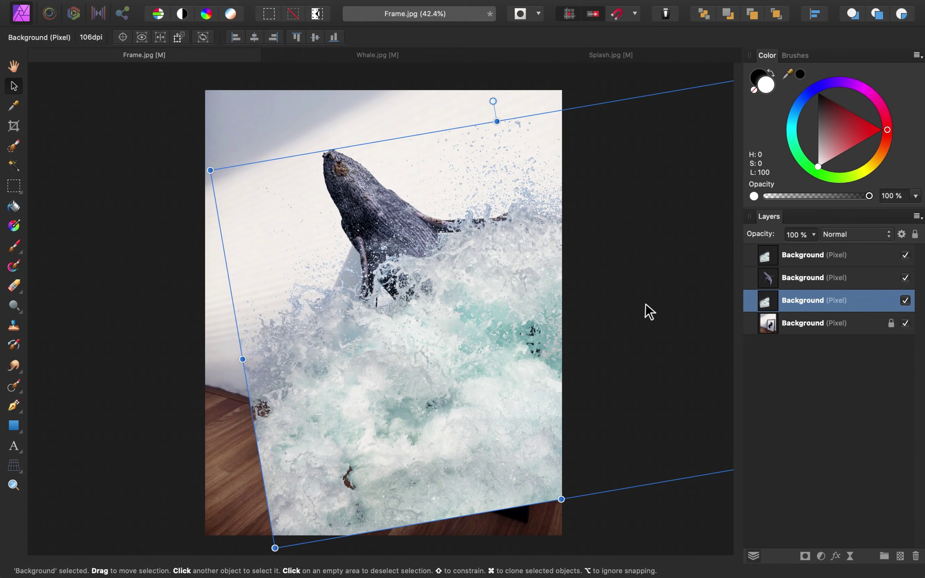
pyautogui.moveTo(533, 316); pyautogui.dragTo(436, 264)
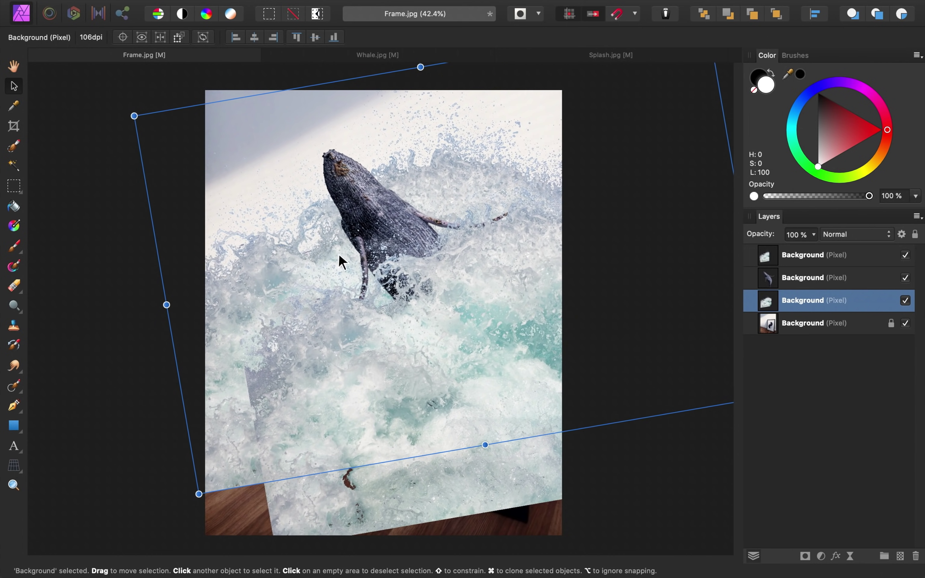
# - Flip the lower splash copy horizontally, rotate it counterclockwise and reposition it behind the whale
pyautogui.rightClick(448, 195)
pyautogui.moveTo(543, 391)
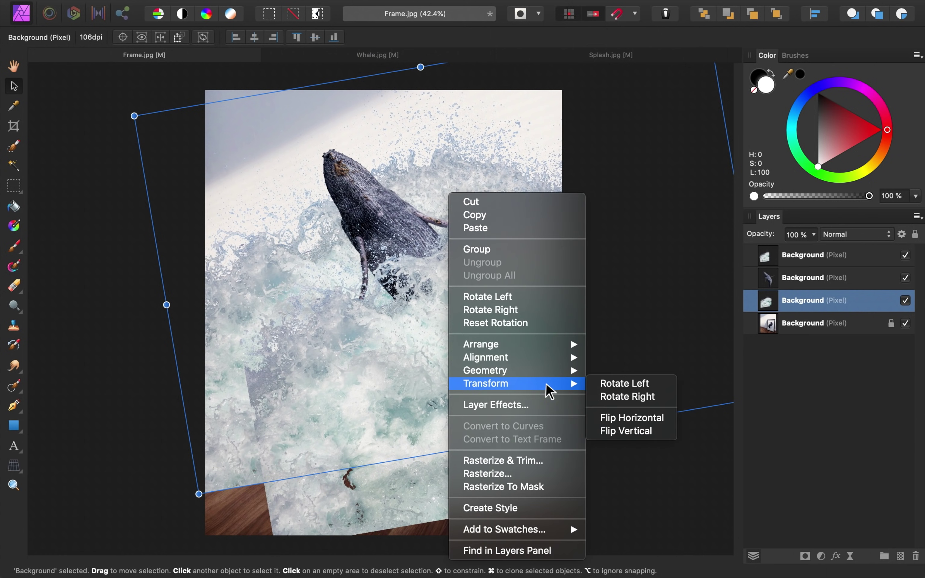
pyautogui.click(637, 417)
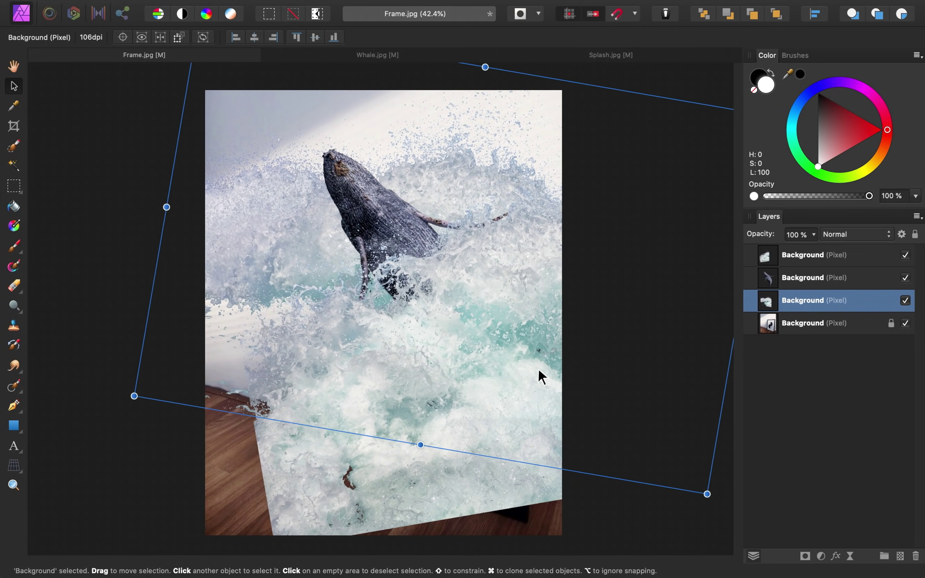
pyautogui.scroll(-3, 537, 379)
pyautogui.moveTo(497, 104); pyautogui.dragTo(429, 113)
pyautogui.moveTo(490, 296); pyautogui.dragTo(528, 260)
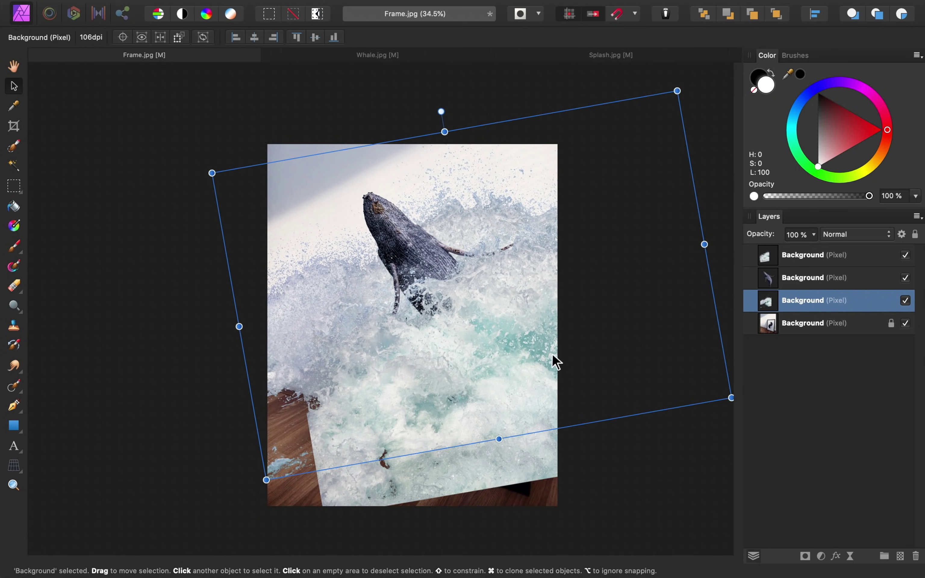
# - Hide both splash layers and the whale layer to expose the picture frame for tracing with the Pen tool
pyautogui.click(904, 301)
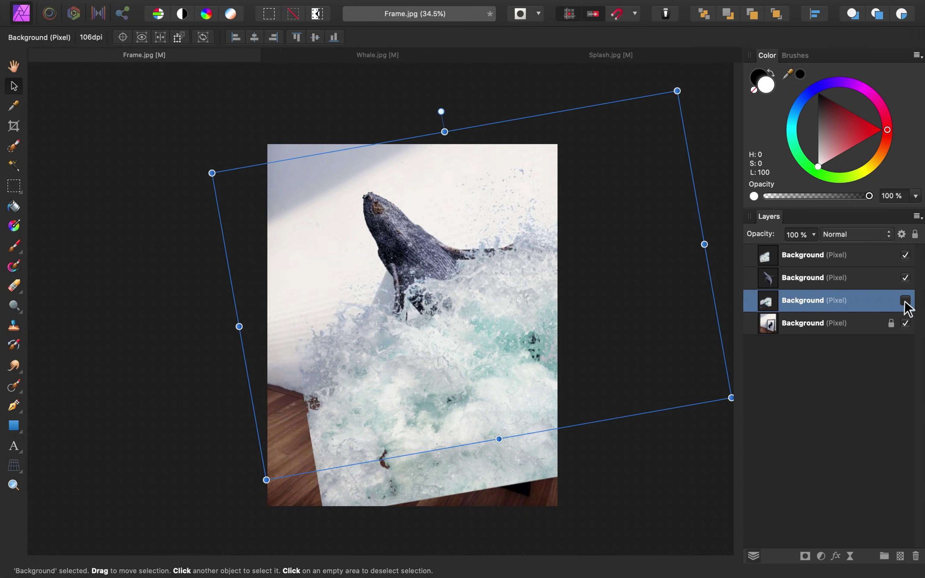
pyautogui.click(905, 255)
pyautogui.click(832, 369)
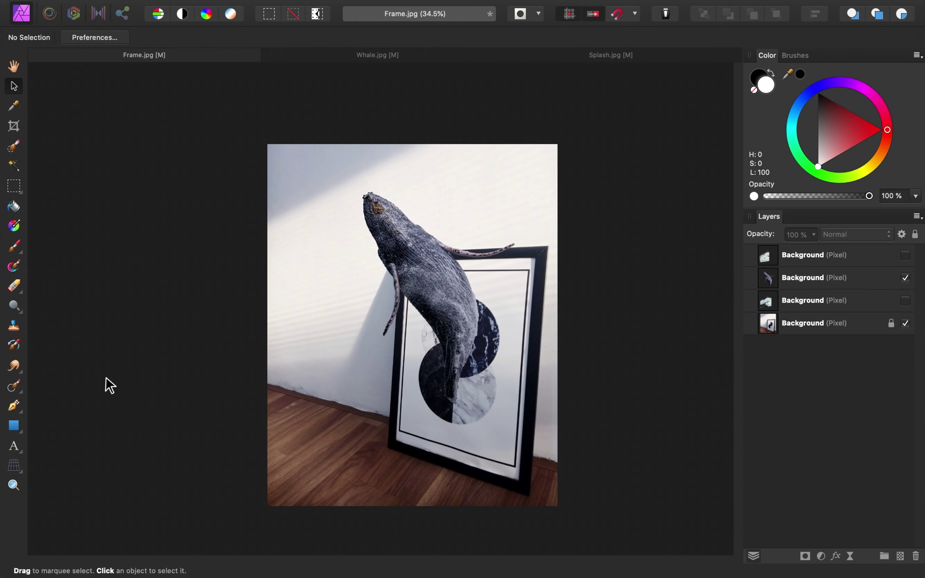
pyautogui.click(15, 407)
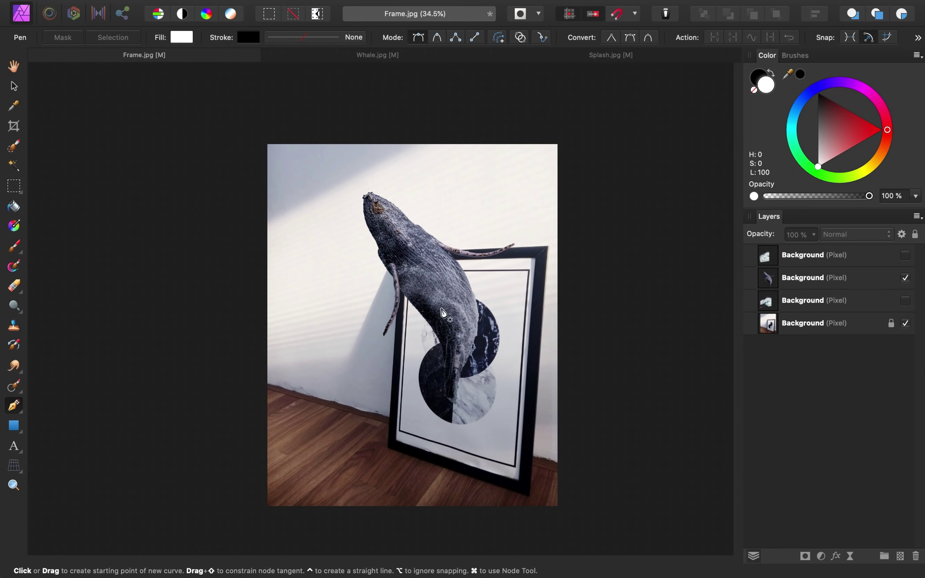
pyautogui.click(905, 278)
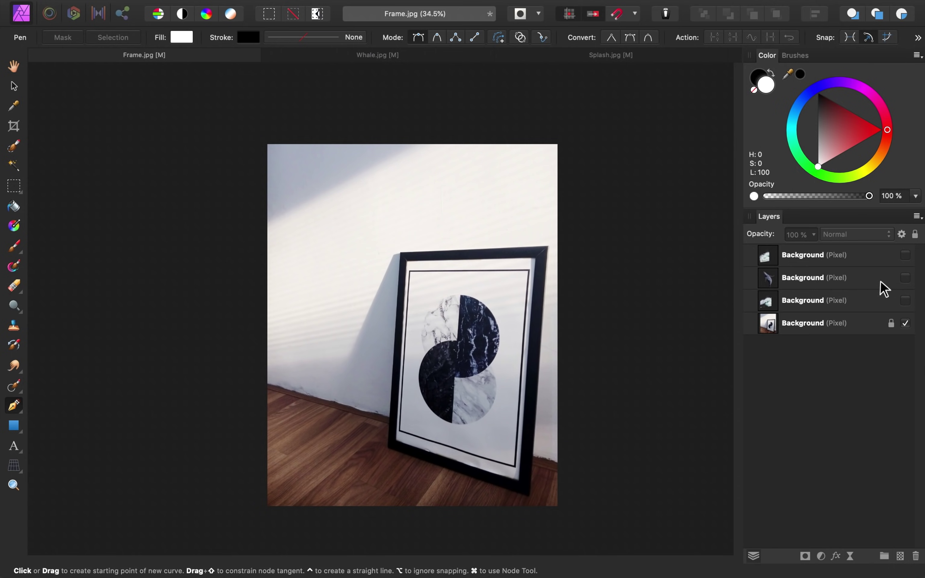
# - Trace the frame's inner edge corner to corner as a closed Pen path in rubber band mode and convert it to a selection
pyautogui.scroll(5, 400, 266)
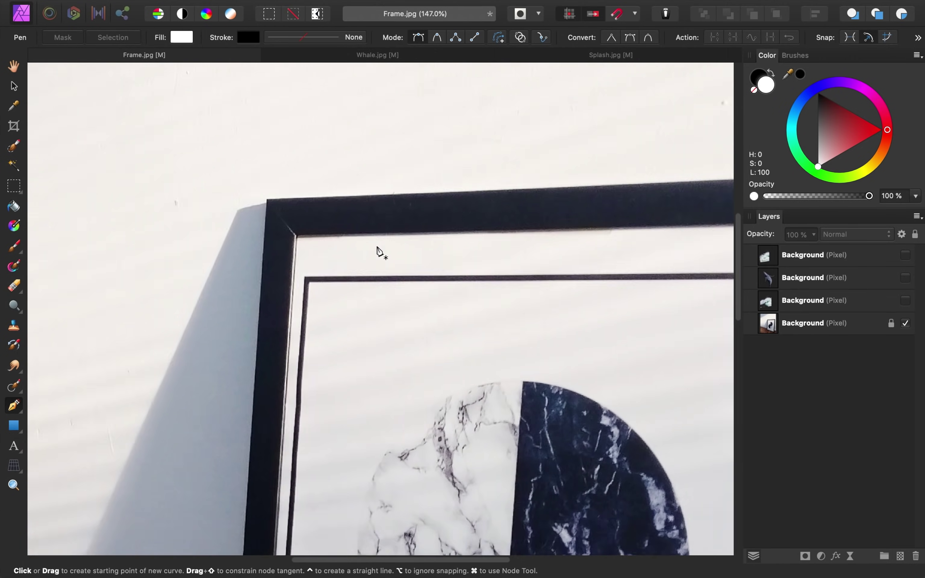
pyautogui.scroll(-2, 377, 248)
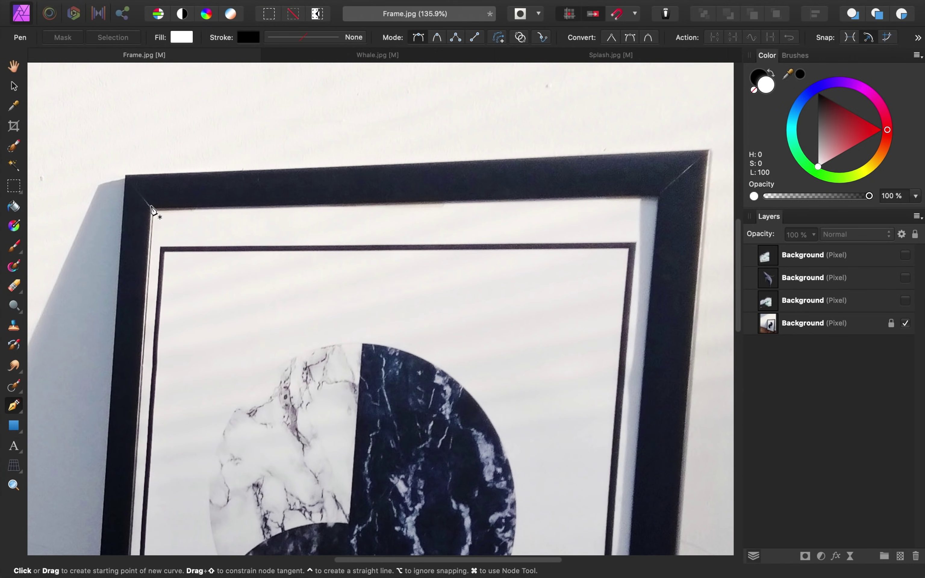
pyautogui.click(150, 206)
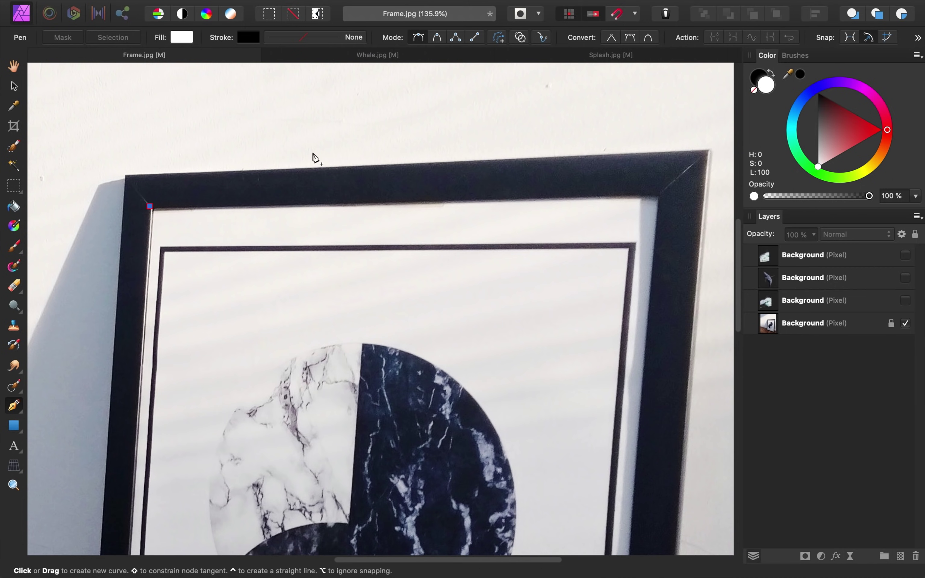
pyautogui.click(542, 40)
pyautogui.click(663, 197)
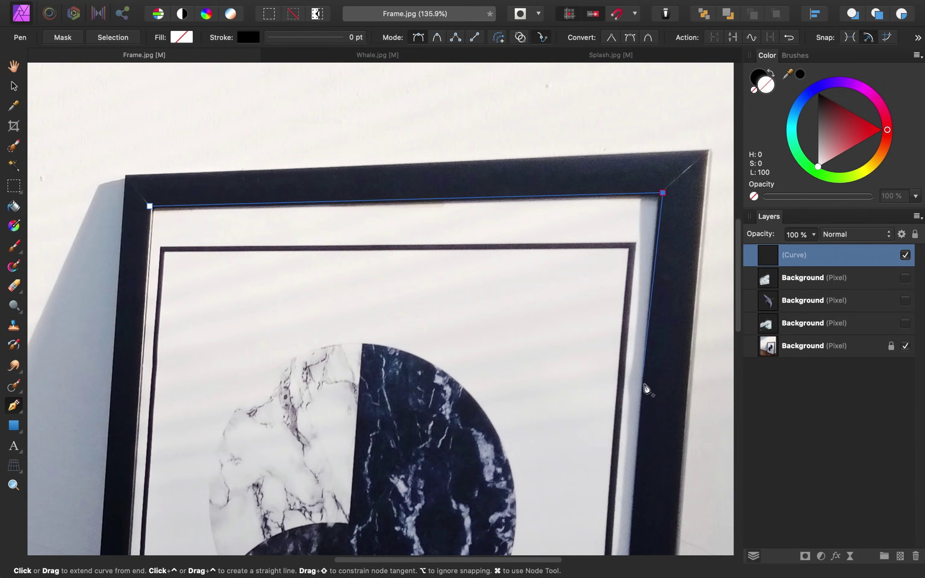
pyautogui.scroll(-10, 646, 386)
pyautogui.click(589, 484)
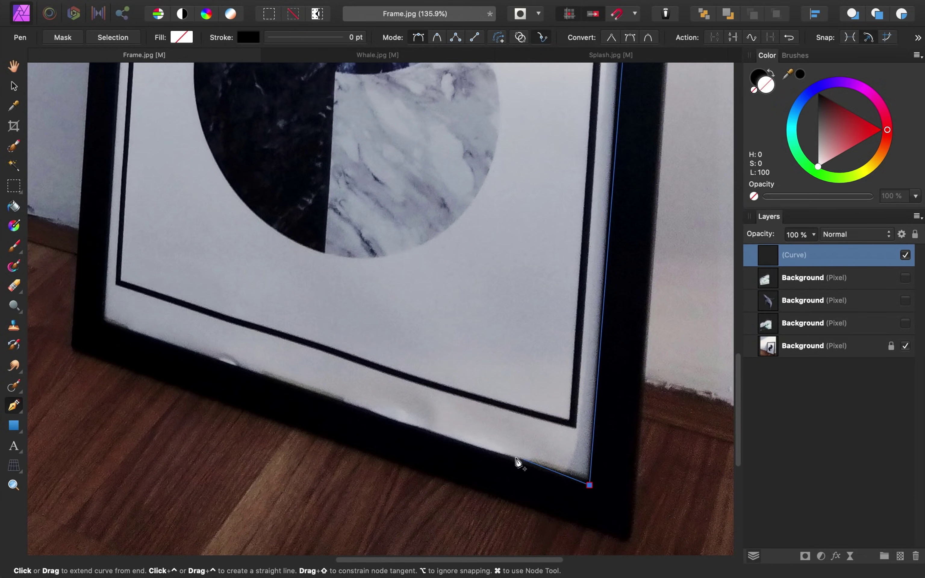
pyautogui.click(100, 325)
pyautogui.scroll(10, 101, 324)
pyautogui.click(161, 209)
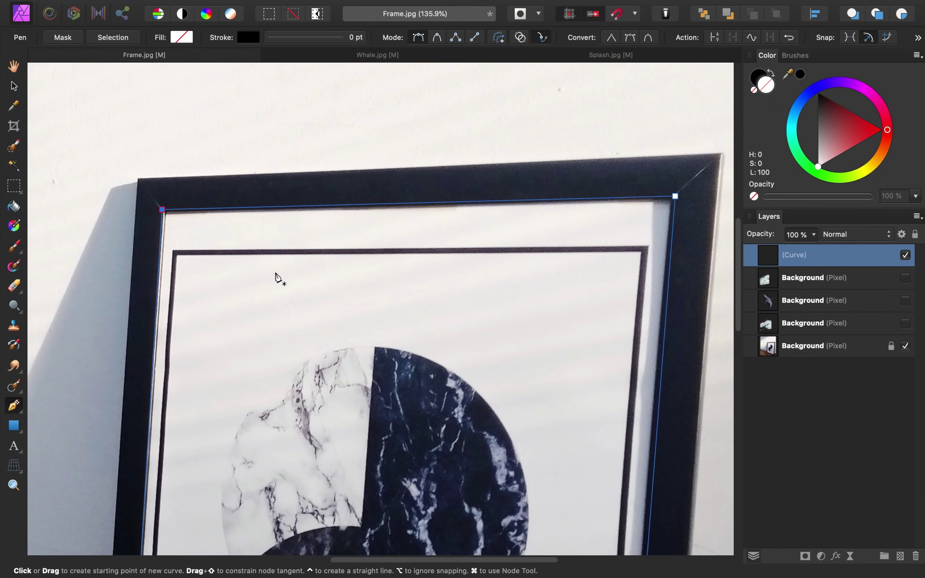
pyautogui.scroll(-6, 277, 275)
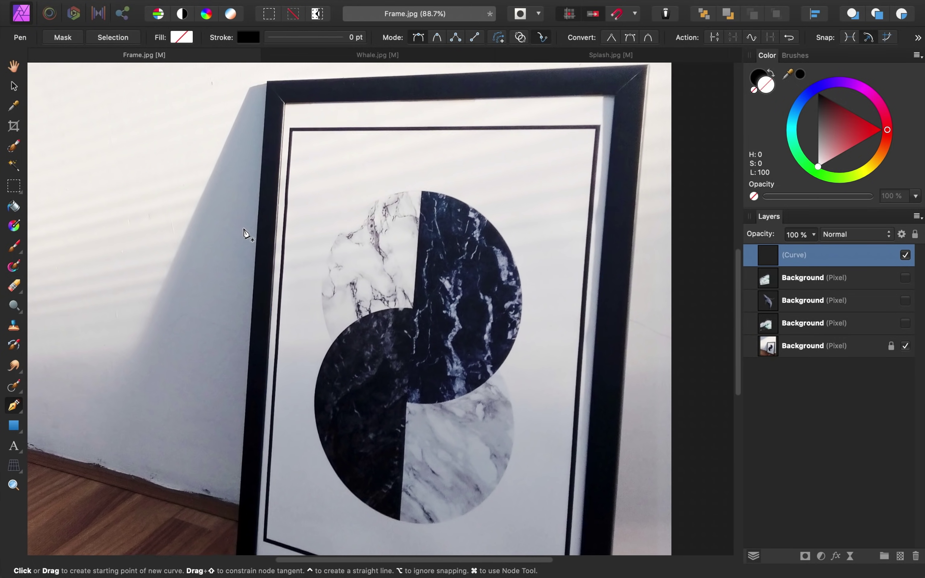
pyautogui.click(114, 37)
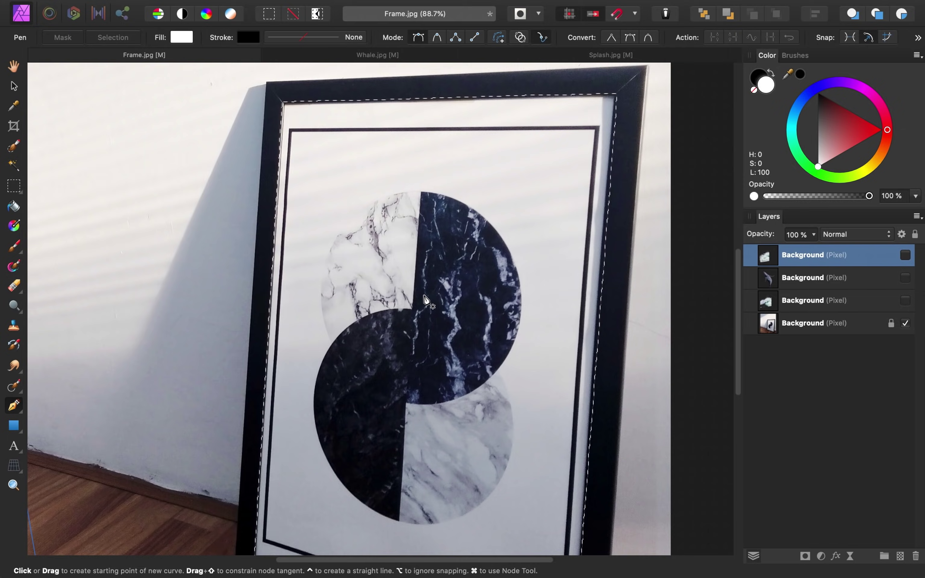
# - Show the top splash layer and mask it with the selection of the frame's interior
pyautogui.scroll(-2, 428, 302)
pyautogui.scroll(-4, 428, 301)
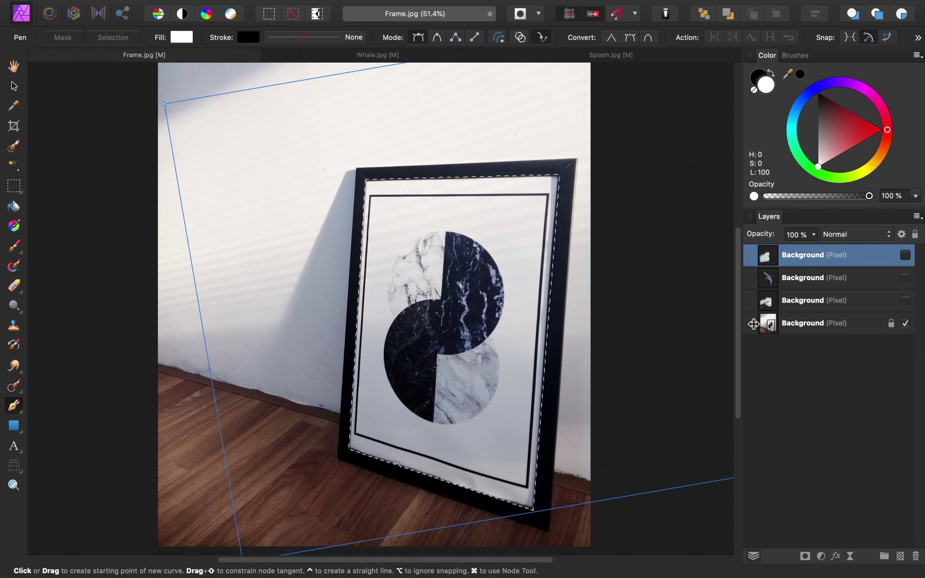
pyautogui.click(904, 255)
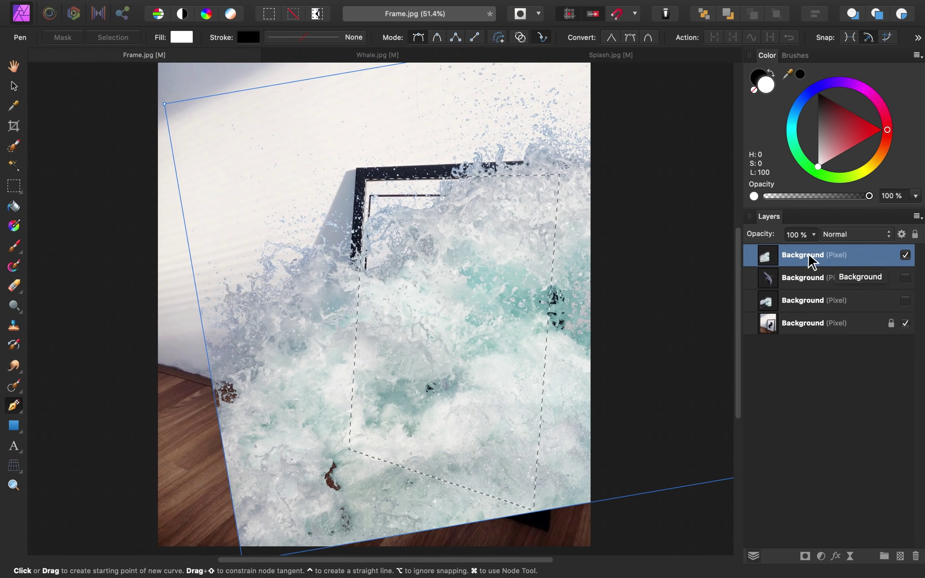
pyautogui.click(804, 557)
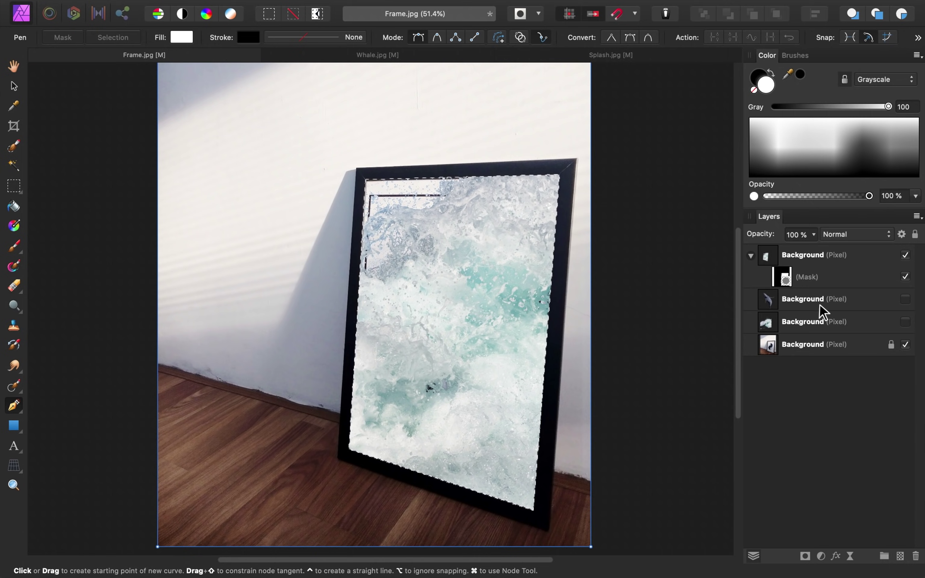
# - Show the lower splash layer, mask it with the same frame selection and deselect
pyautogui.click(886, 327)
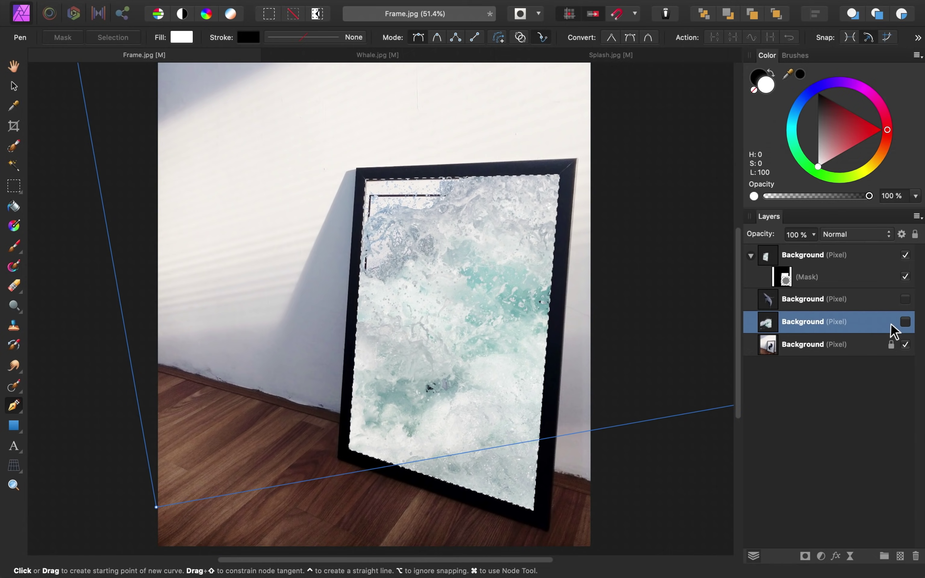
pyautogui.click(904, 321)
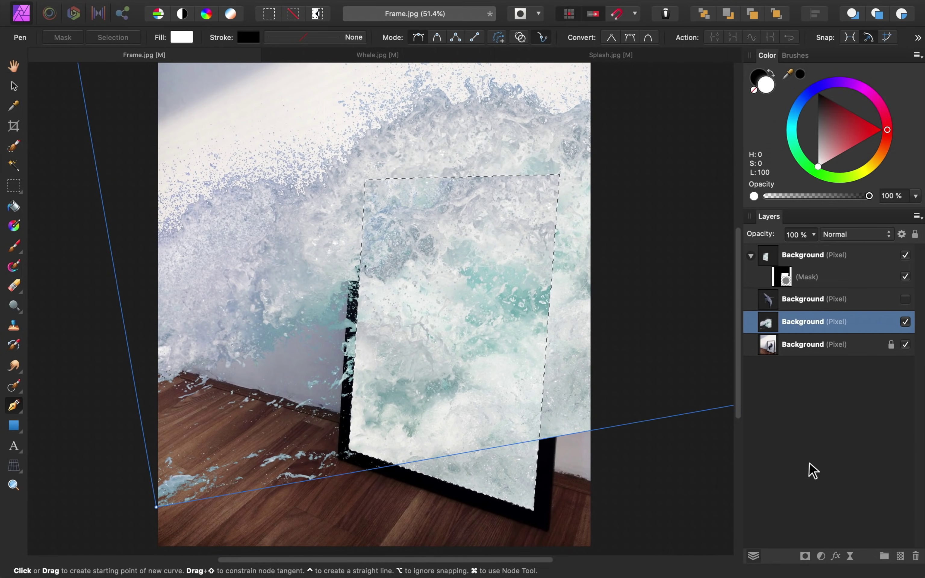
pyautogui.click(805, 556)
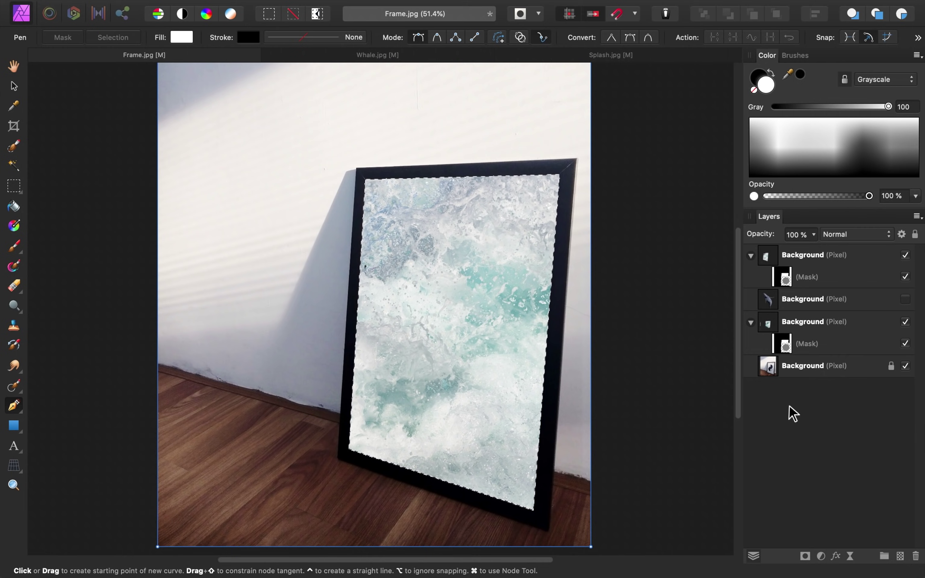
pyautogui.press('super+d')
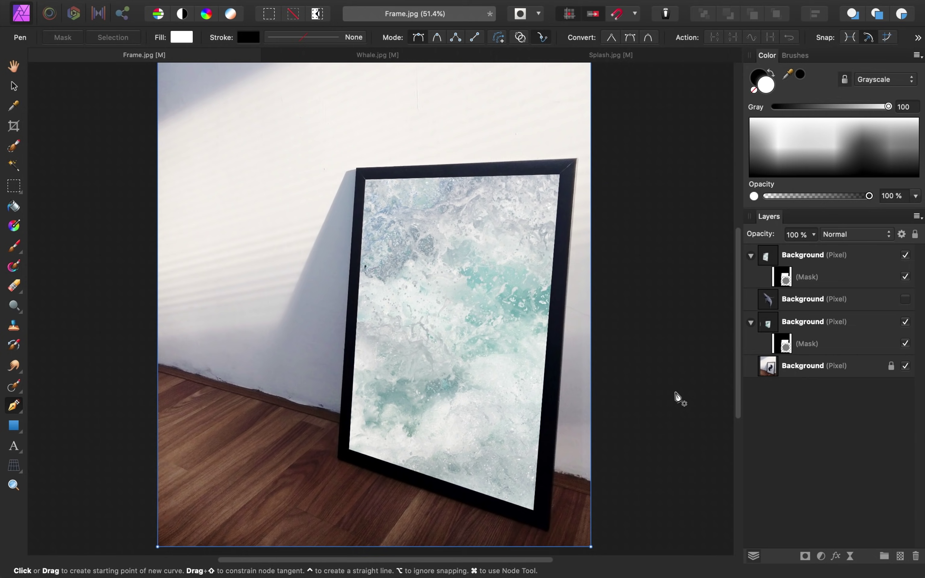
# - Show the whale layer between the two masked splash layers
pyautogui.click(905, 299)
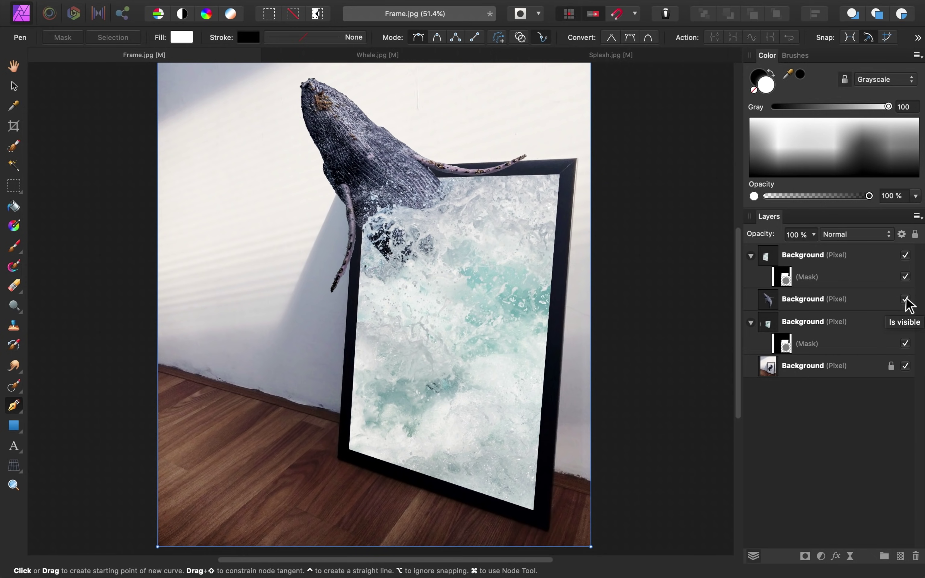
pyautogui.scroll(-2, 640, 333)
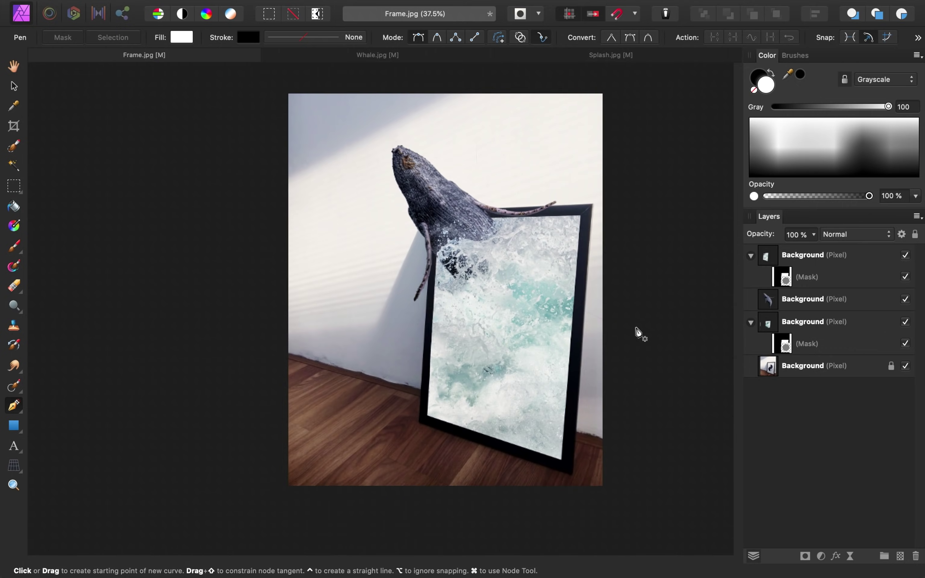
pyautogui.hscroll(2, 640, 332)
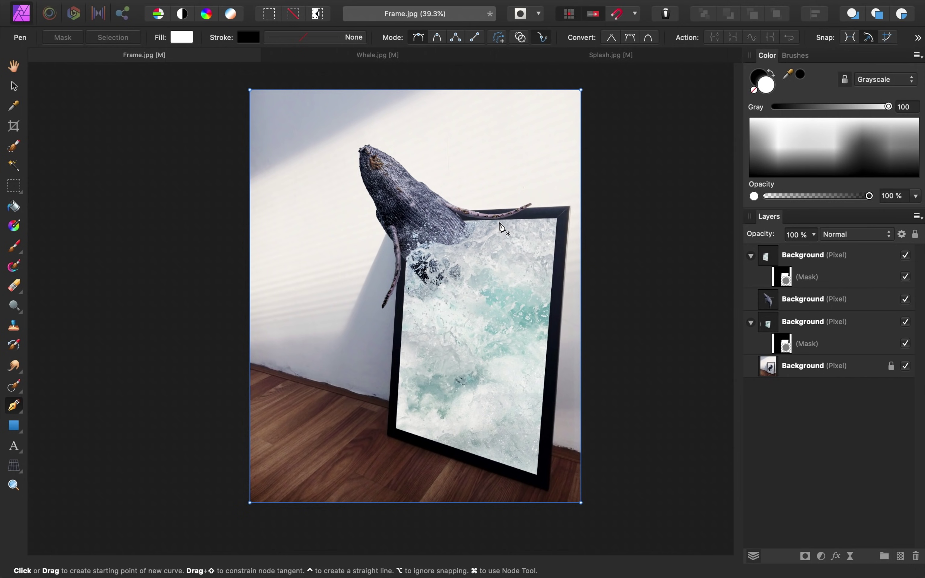
# - Paint white on the top splash layer's mask with a soft 535.5 px brush to spill splashes over both sides and the top of the frame
pyautogui.press('b')
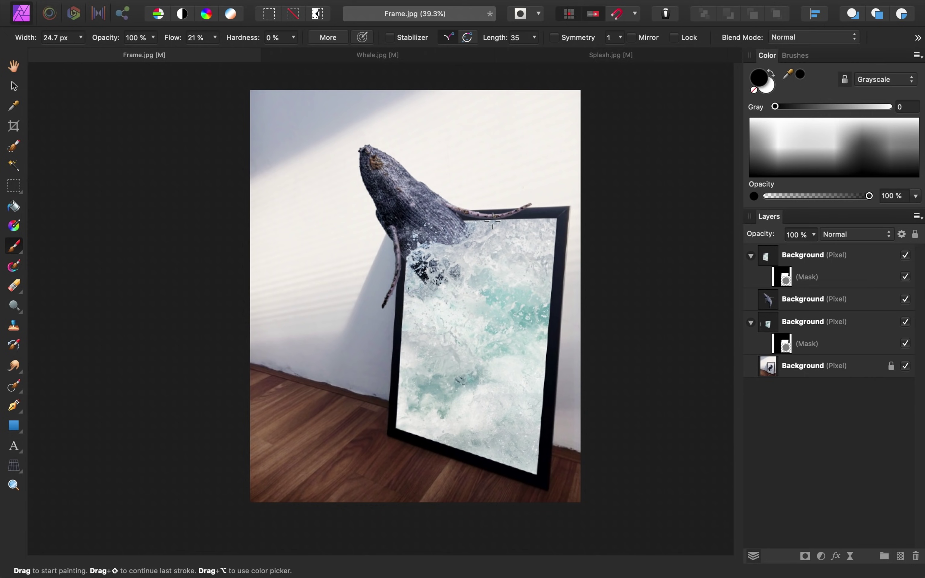
pyautogui.press(']')
pyautogui.press(']')
pyautogui.press(']')
pyautogui.press(']')
pyautogui.press(']')
pyautogui.press(']')
pyautogui.press(']')
pyautogui.press(']')
pyautogui.press(']')
pyautogui.press(']')
pyautogui.press(']')
pyautogui.press(']')
pyautogui.press(']')
pyautogui.press(']')
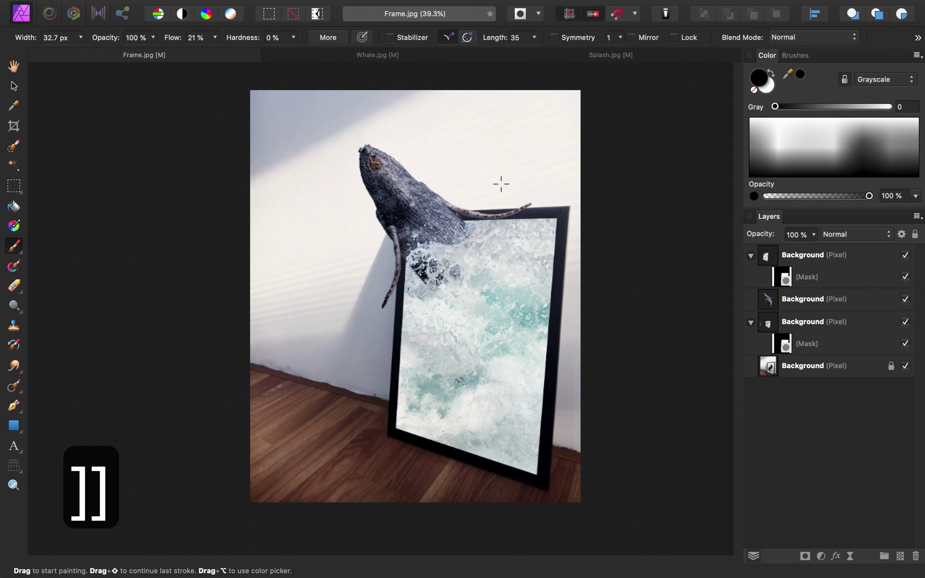
pyautogui.press(']')
pyautogui.press(']')
pyautogui.press(']')
pyautogui.press(']')
pyautogui.press(']')
pyautogui.press(']')
pyautogui.press(']')
pyautogui.press(']')
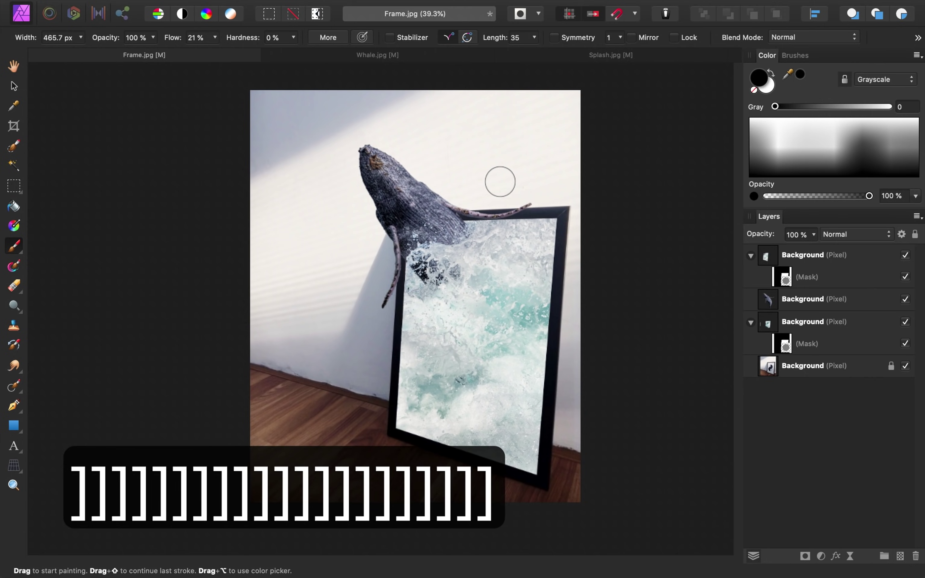
pyautogui.click(768, 87)
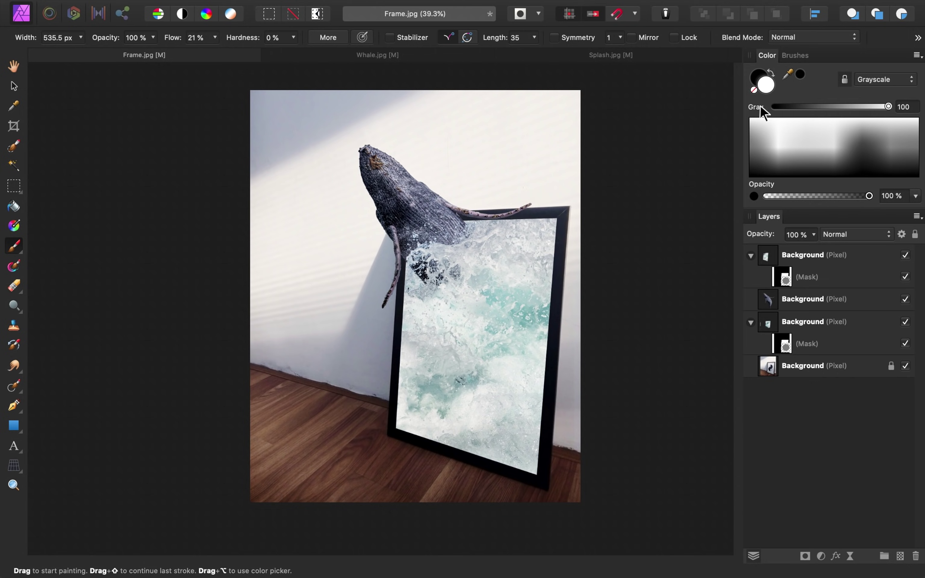
pyautogui.click(782, 282)
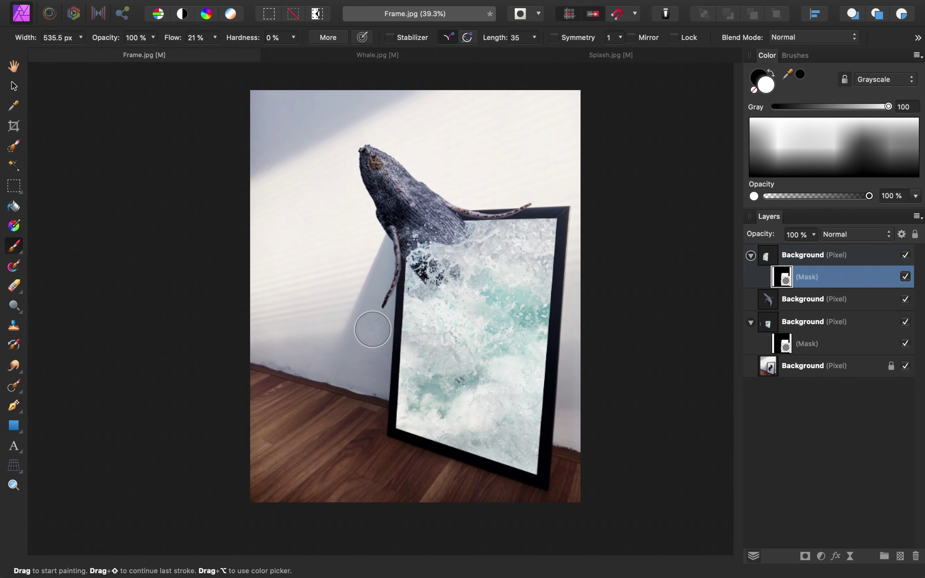
pyautogui.moveTo(397, 319)
pyautogui.mouseDown()
pyautogui.moveTo(396, 306)
pyautogui.moveTo(396, 315)
pyautogui.moveTo(381, 312)
pyautogui.moveTo(401, 300)
pyautogui.moveTo(394, 291)
pyautogui.mouseUp()
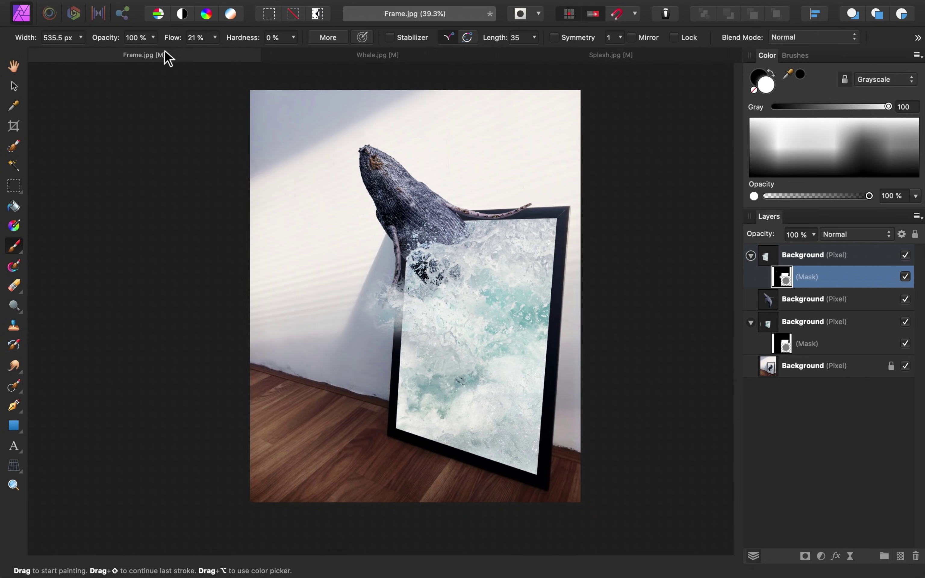
pyautogui.moveTo(404, 300)
pyautogui.mouseDown()
pyautogui.moveTo(386, 302)
pyautogui.moveTo(385, 319)
pyautogui.moveTo(395, 280)
pyautogui.mouseUp()
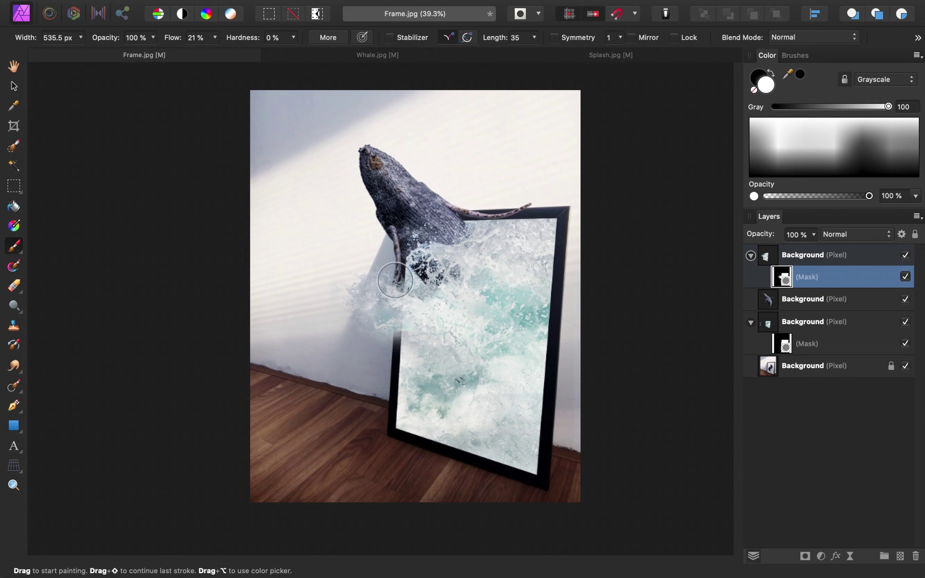
pyautogui.moveTo(490, 225)
pyautogui.mouseDown()
pyautogui.moveTo(524, 203)
pyautogui.moveTo(539, 221)
pyautogui.moveTo(504, 206)
pyautogui.moveTo(468, 220)
pyautogui.moveTo(535, 229)
pyautogui.moveTo(532, 274)
pyautogui.moveTo(552, 264)
pyautogui.moveTo(542, 293)
pyautogui.moveTo(559, 237)
pyautogui.moveTo(539, 299)
pyautogui.moveTo(500, 273)
pyautogui.moveTo(492, 215)
pyautogui.moveTo(375, 256)
pyautogui.moveTo(358, 311)
pyautogui.moveTo(344, 303)
pyautogui.moveTo(383, 309)
pyautogui.moveTo(425, 345)
pyautogui.moveTo(551, 274)
pyautogui.mouseUp()
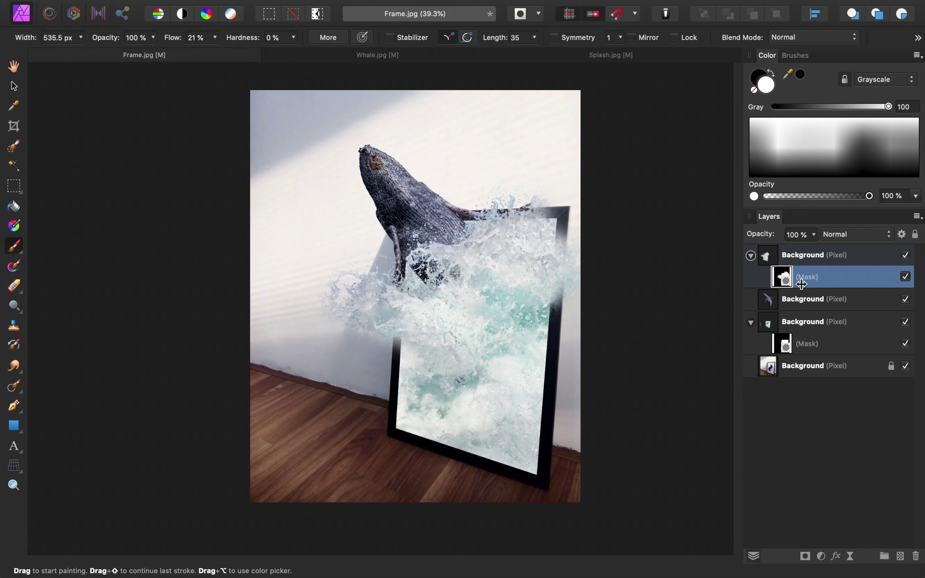
# - Paint white on the lower splash layer's mask to extend the splashes behind the whale and above the frame
pyautogui.click(782, 343)
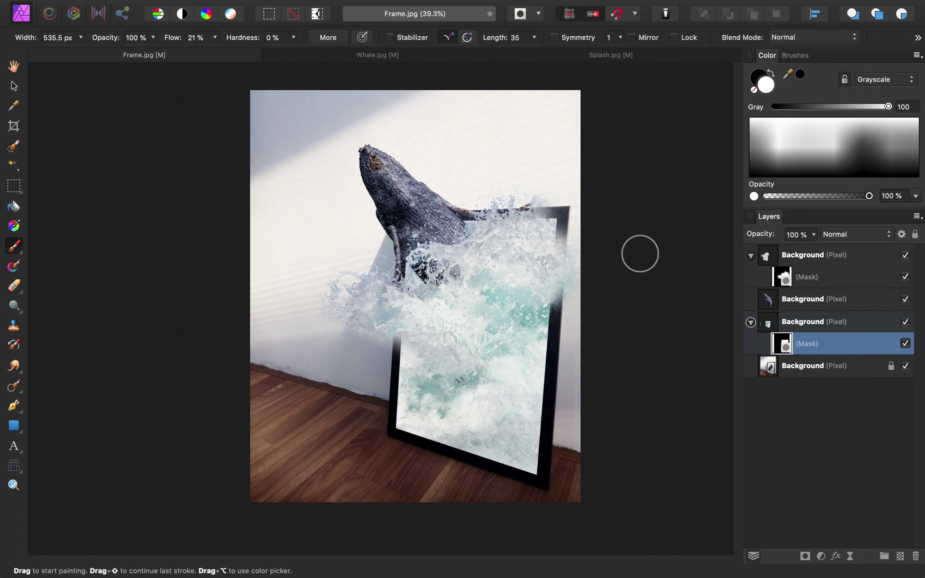
pyautogui.moveTo(482, 214)
pyautogui.mouseDown()
pyautogui.moveTo(541, 201)
pyautogui.moveTo(560, 181)
pyautogui.moveTo(431, 185)
pyautogui.moveTo(397, 200)
pyautogui.moveTo(366, 280)
pyautogui.moveTo(313, 267)
pyautogui.moveTo(349, 290)
pyautogui.moveTo(332, 285)
pyautogui.moveTo(403, 261)
pyautogui.moveTo(383, 214)
pyautogui.moveTo(576, 264)
pyautogui.moveTo(504, 295)
pyautogui.moveTo(318, 311)
pyautogui.moveTo(339, 286)
pyautogui.moveTo(532, 319)
pyautogui.moveTo(547, 253)
pyautogui.moveTo(535, 222)
pyautogui.moveTo(512, 214)
pyautogui.moveTo(569, 206)
pyautogui.moveTo(555, 271)
pyautogui.moveTo(566, 211)
pyautogui.moveTo(541, 225)
pyautogui.moveTo(553, 471)
pyautogui.moveTo(580, 217)
pyautogui.moveTo(431, 220)
pyautogui.moveTo(496, 264)
pyautogui.moveTo(465, 210)
pyautogui.moveTo(465, 224)
pyautogui.moveTo(508, 260)
pyautogui.moveTo(526, 374)
pyautogui.moveTo(476, 210)
pyautogui.moveTo(450, 201)
pyautogui.moveTo(453, 215)
pyautogui.moveTo(516, 216)
pyautogui.moveTo(446, 205)
pyautogui.moveTo(512, 211)
pyautogui.moveTo(404, 263)
pyautogui.mouseUp()
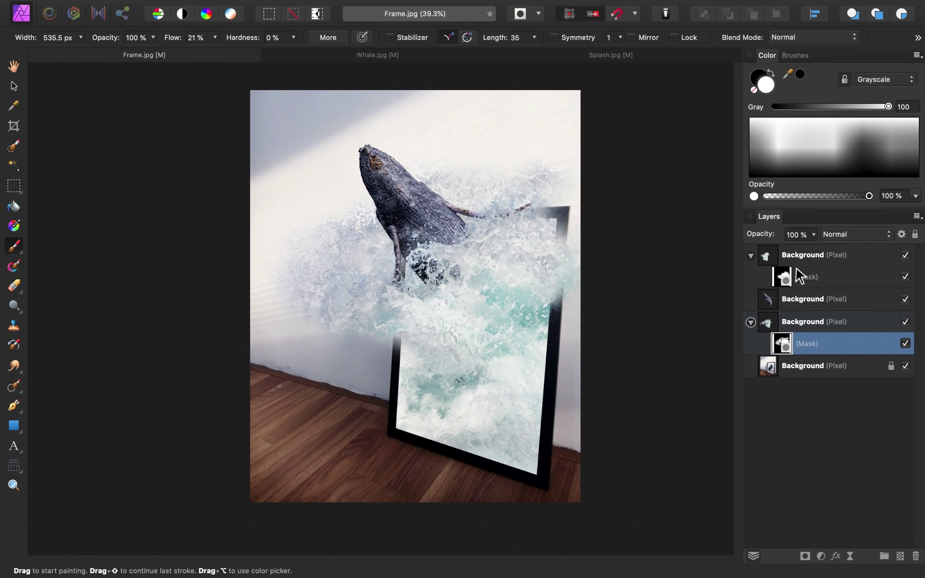
# - On the top splash mask, paint black over the whale's lower flipper to uncover it and white to bring back some splash around it
pyautogui.click(782, 279)
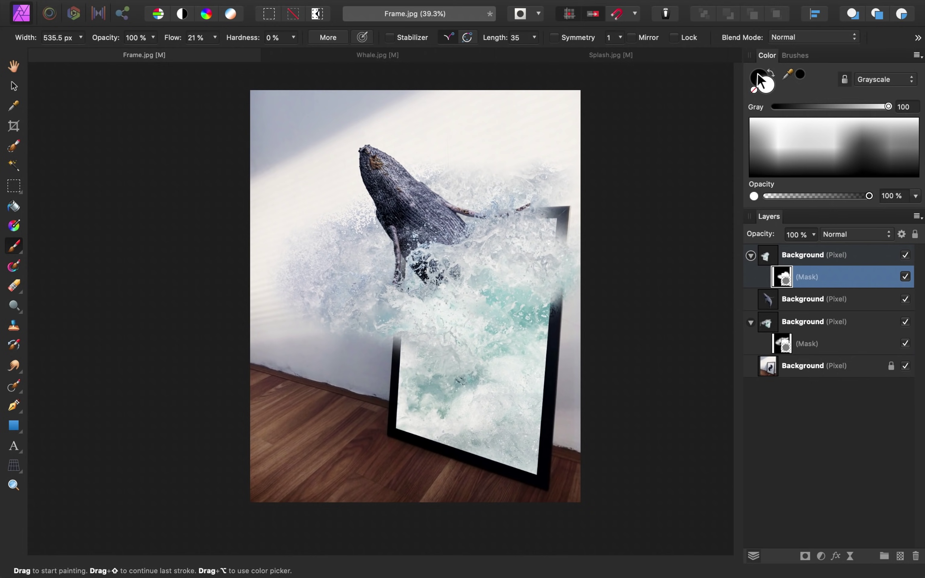
pyautogui.press('x')
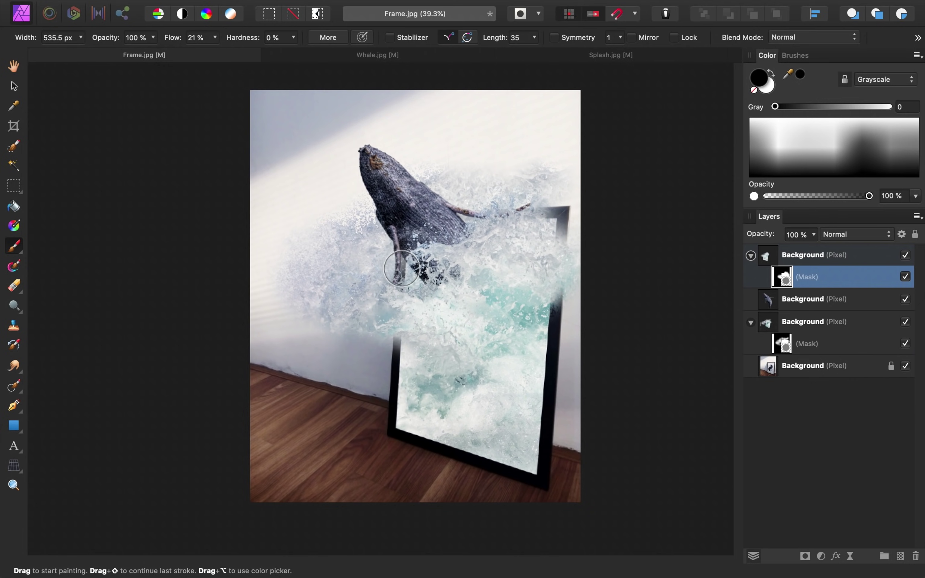
pyautogui.moveTo(402, 269)
pyautogui.mouseDown()
pyautogui.moveTo(392, 294)
pyautogui.moveTo(404, 254)
pyautogui.moveTo(383, 282)
pyautogui.moveTo(483, 208)
pyautogui.moveTo(482, 223)
pyautogui.moveTo(450, 253)
pyautogui.moveTo(407, 248)
pyautogui.moveTo(425, 238)
pyautogui.moveTo(492, 266)
pyautogui.moveTo(479, 285)
pyautogui.mouseUp()
pyautogui.press('x')
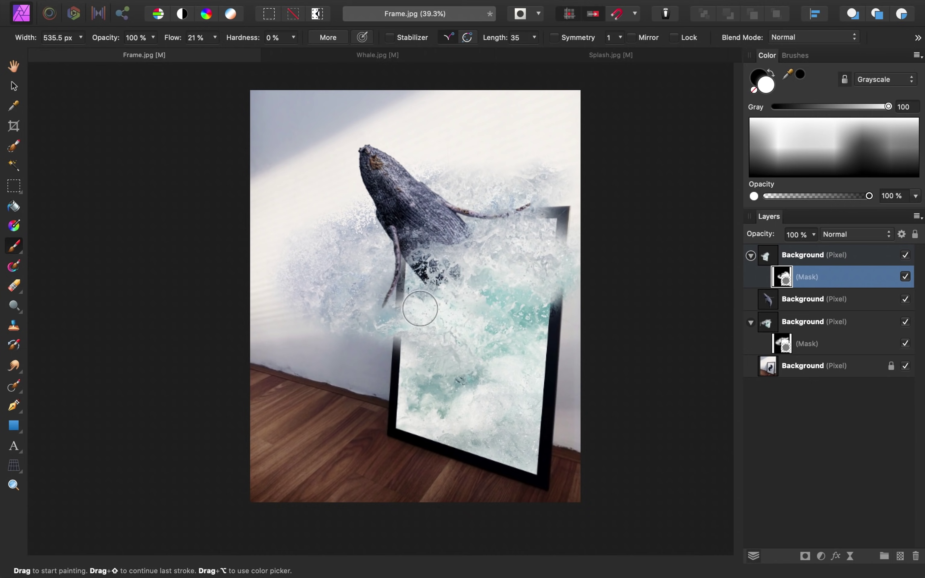
pyautogui.moveTo(367, 264)
pyautogui.mouseDown()
pyautogui.moveTo(410, 275)
pyautogui.moveTo(409, 309)
pyautogui.moveTo(412, 275)
pyautogui.moveTo(419, 282)
pyautogui.moveTo(408, 262)
pyautogui.moveTo(407, 274)
pyautogui.moveTo(434, 292)
pyautogui.mouseUp()
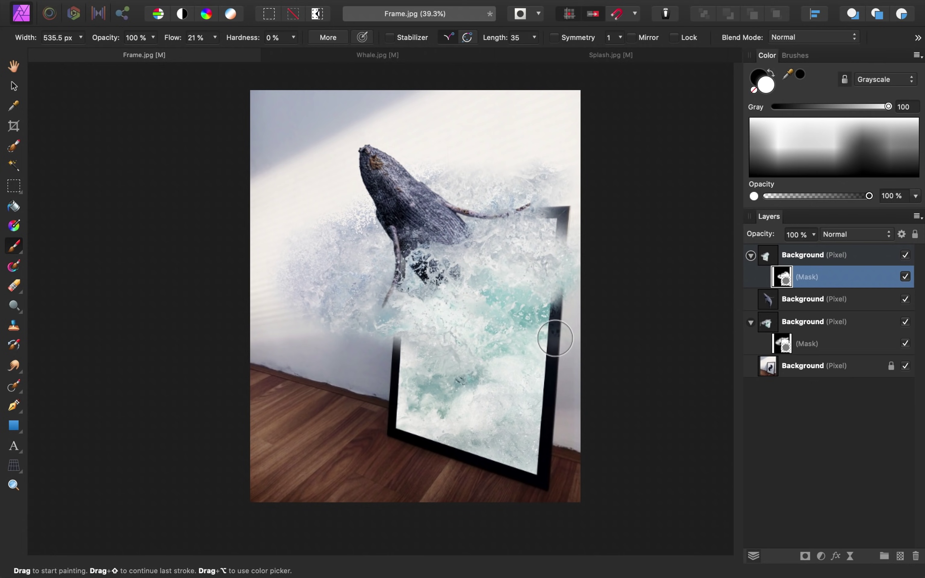
# - Paint more white on the lower splash mask to thicken the spray around the lower flipper and above the frame's top edge
pyautogui.click(755, 343)
pyautogui.moveTo(403, 278); pyautogui.dragTo(400, 262)
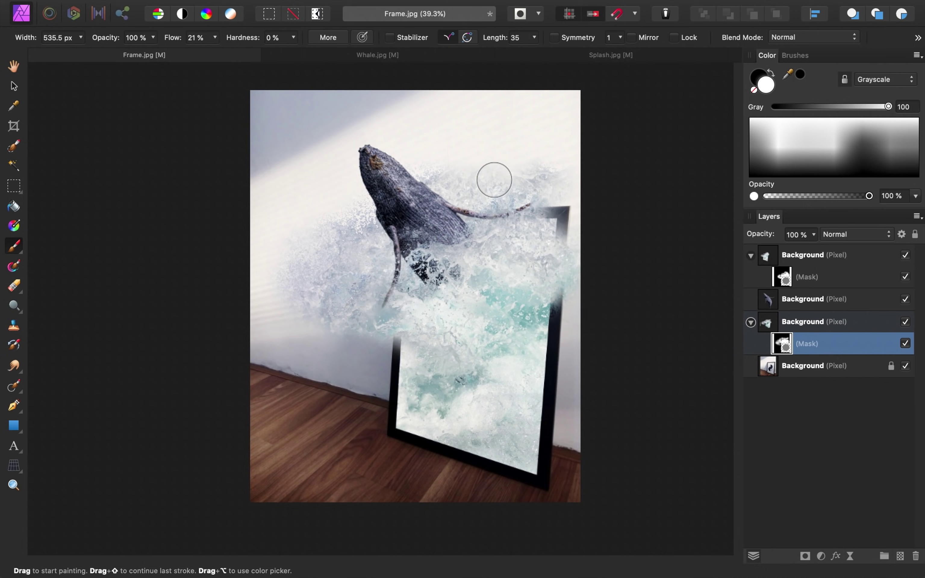
pyautogui.moveTo(494, 180); pyautogui.dragTo(549, 171)
pyautogui.moveTo(444, 200)
pyautogui.mouseDown()
pyautogui.moveTo(289, 247)
pyautogui.moveTo(354, 200)
pyautogui.moveTo(399, 187)
pyautogui.moveTo(516, 190)
pyautogui.moveTo(483, 180)
pyautogui.mouseUp()
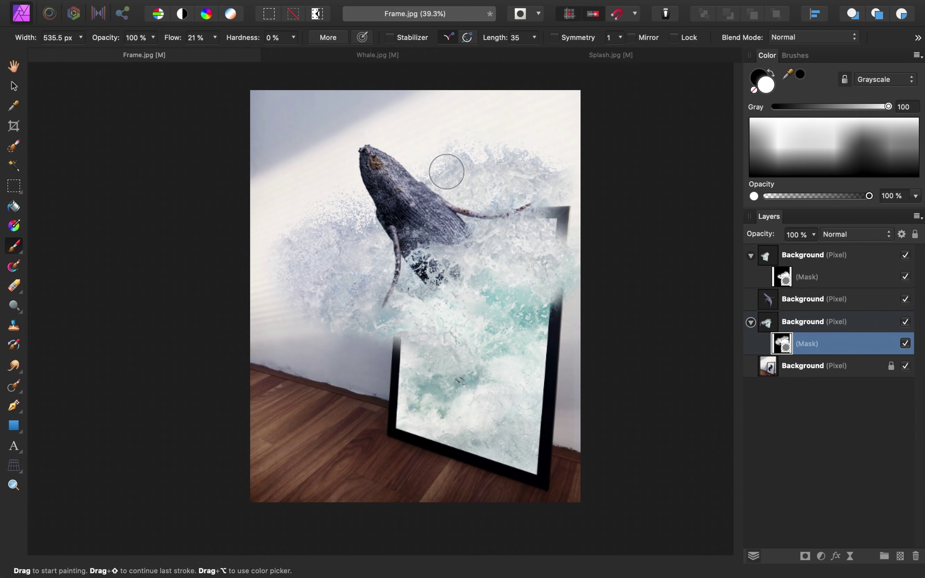
# - Add an empty pixel layer directly above the whale layer and load the whale's outline as a selection
pyautogui.click(796, 300)
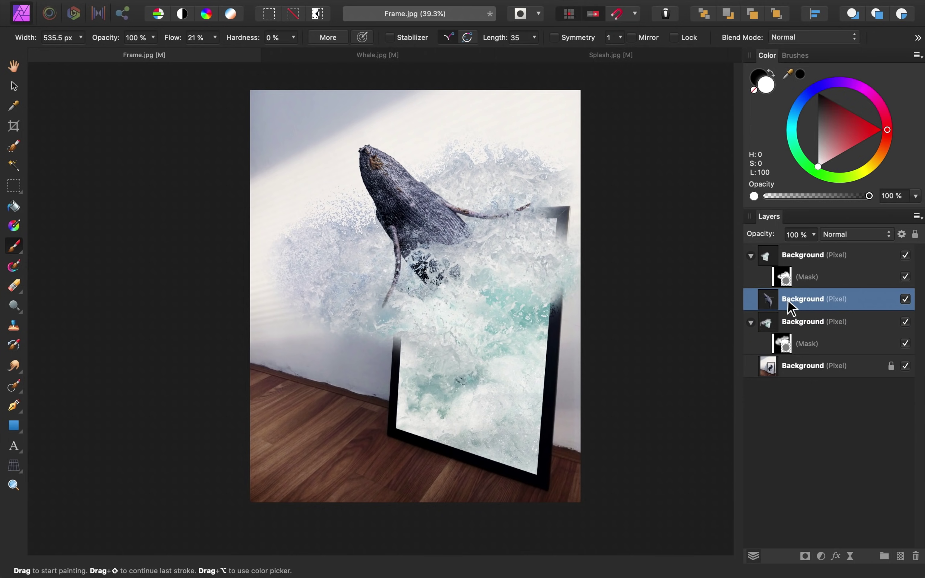
pyautogui.click(900, 556)
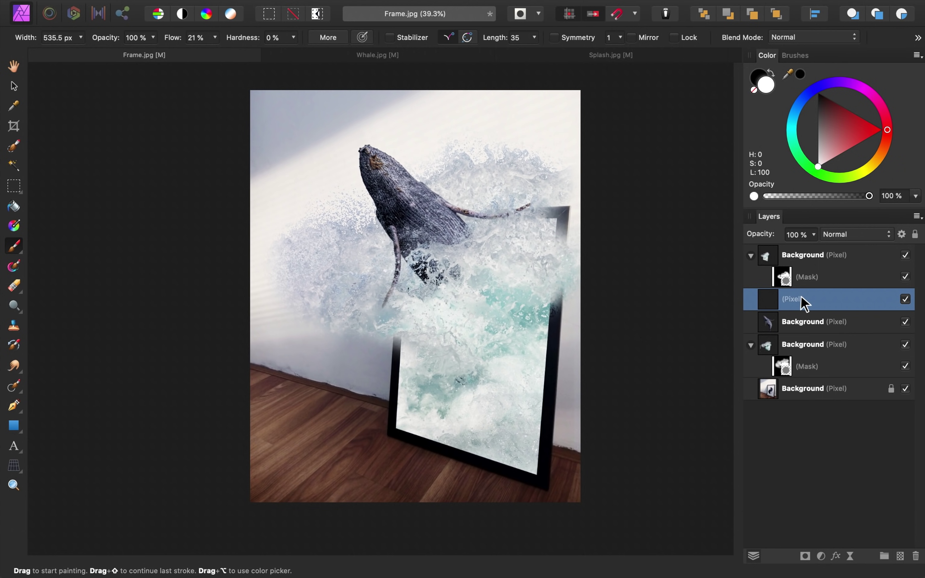
pyautogui.keyDown('super'); pyautogui.click(769, 323); pyautogui.keyUp('super')
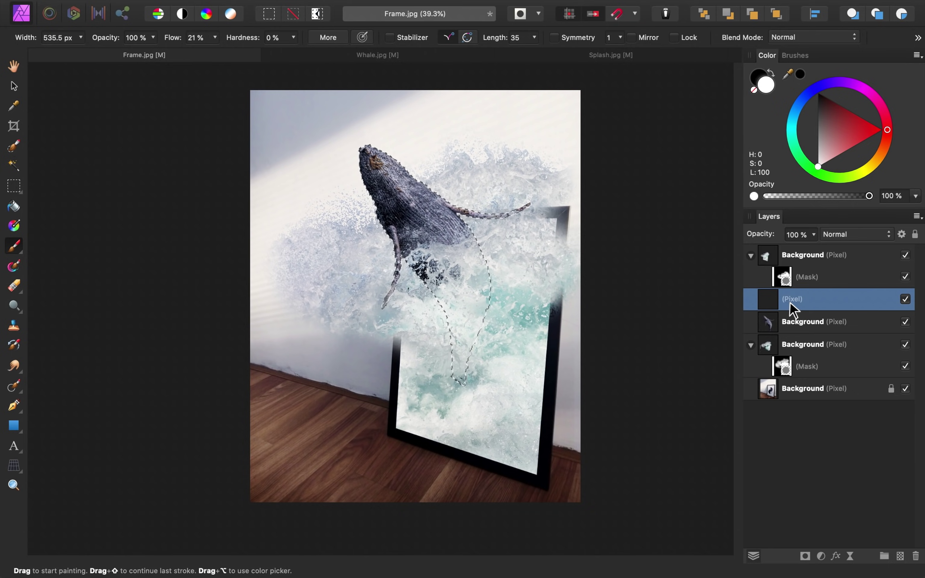
# - Fill the whale selection on the new layer with black using a soft 814.5 px brush and deselect
pyautogui.press('x')
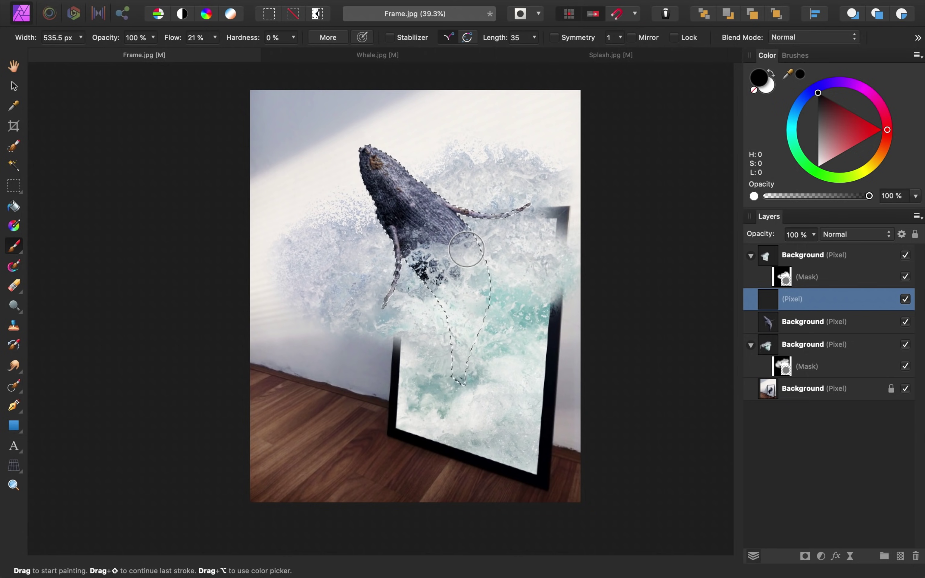
pyautogui.press(']')
pyautogui.press(']')
pyautogui.press(']')
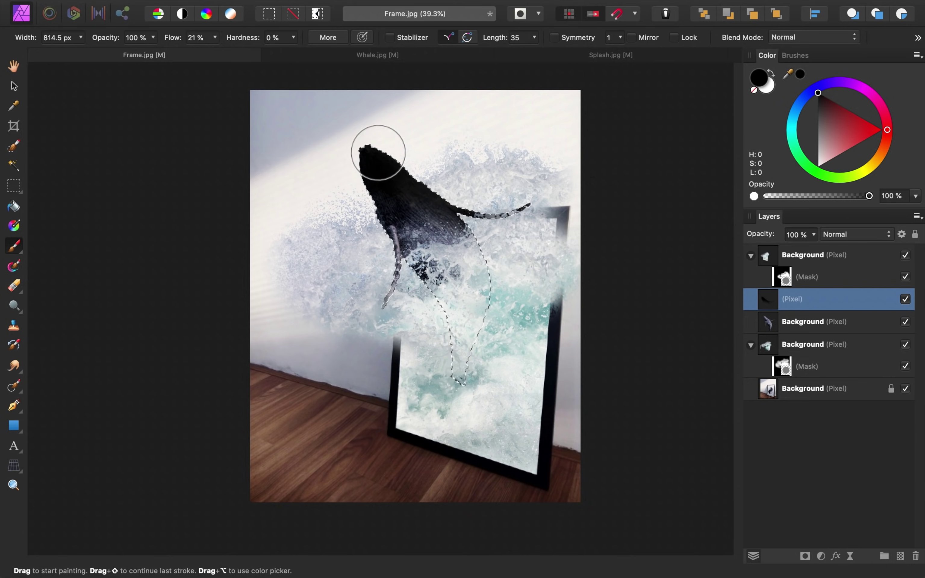
pyautogui.moveTo(420, 272)
pyautogui.mouseDown()
pyautogui.moveTo(469, 260)
pyautogui.moveTo(425, 292)
pyautogui.moveTo(373, 166)
pyautogui.mouseUp()
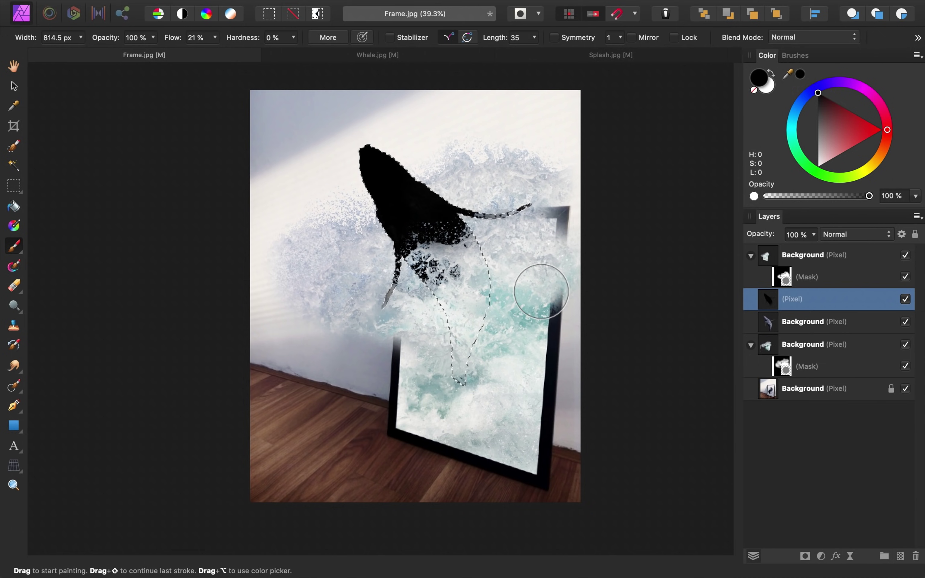
pyautogui.press('super+d')
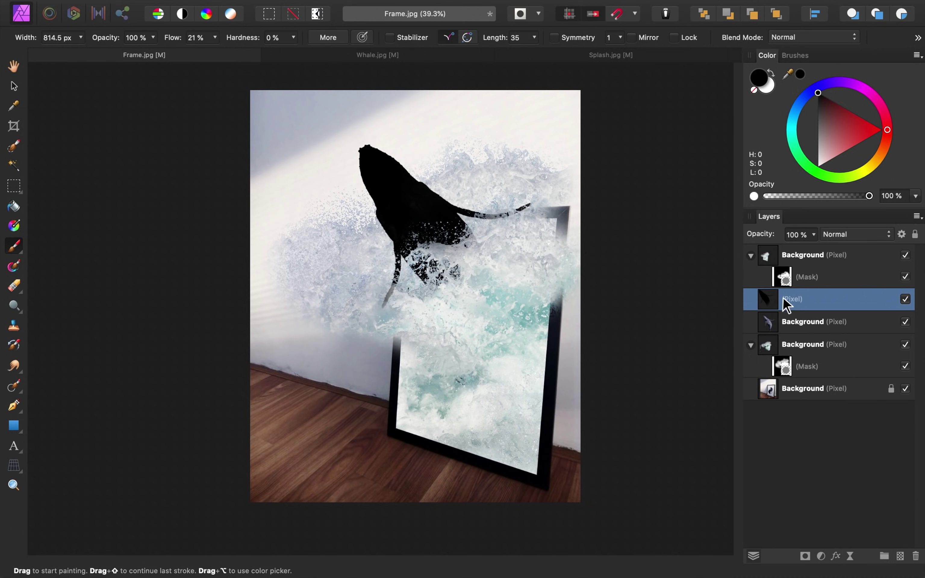
# - Place the black silhouette layer beneath the whale layer and nudge it slightly left and down as a shadow
pyautogui.moveTo(789, 301); pyautogui.dragTo(751, 333)
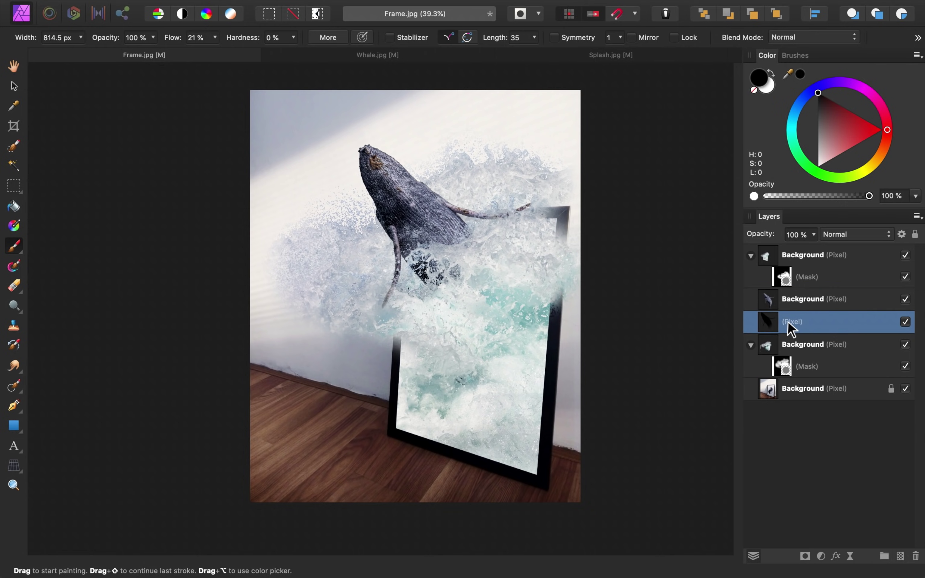
pyautogui.click(14, 86)
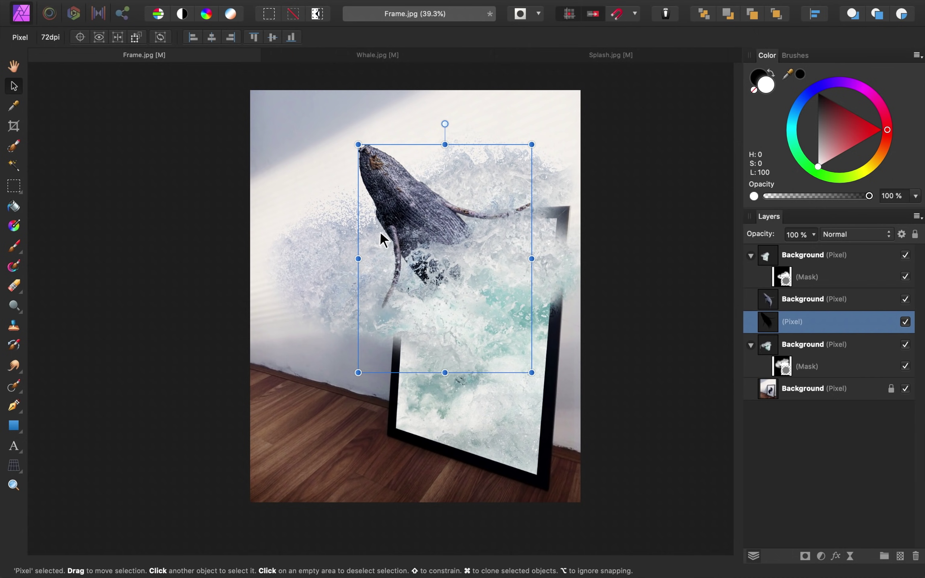
pyautogui.press('Left')
pyautogui.press('Left')
pyautogui.press('Left')
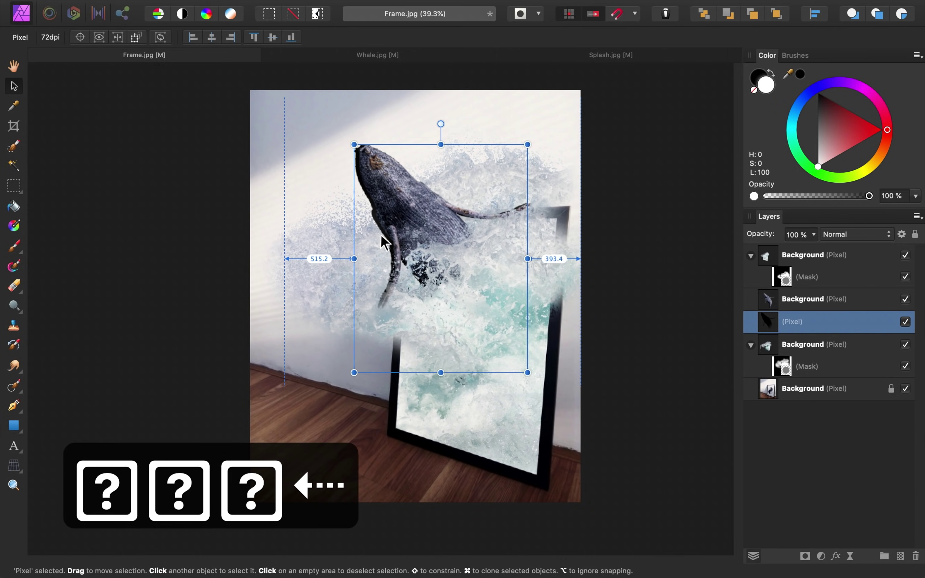
pyautogui.press('Left')
pyautogui.press('Left')
pyautogui.press('Left')
pyautogui.press('Left')
pyautogui.press('Left')
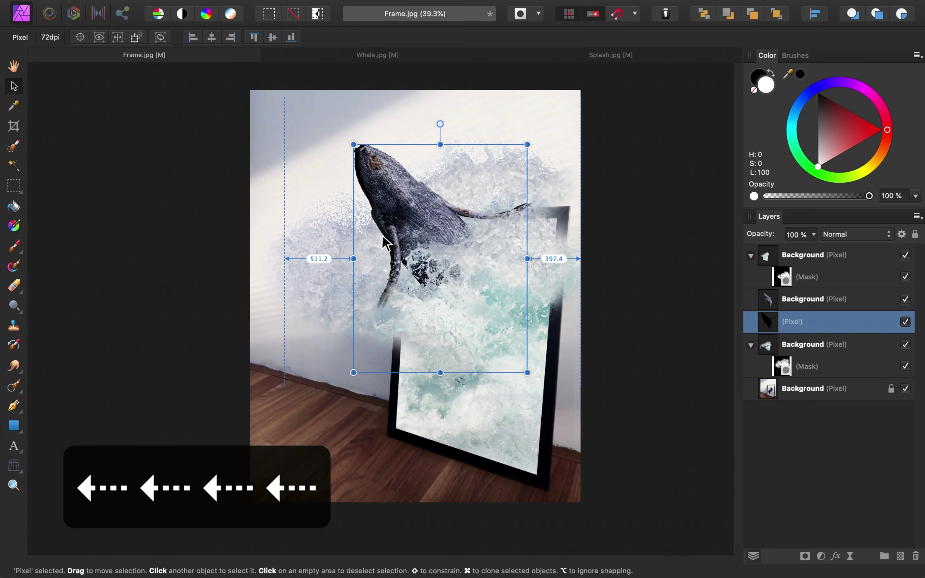
pyautogui.press('Down')
pyautogui.press('Down')
pyautogui.press('Down')
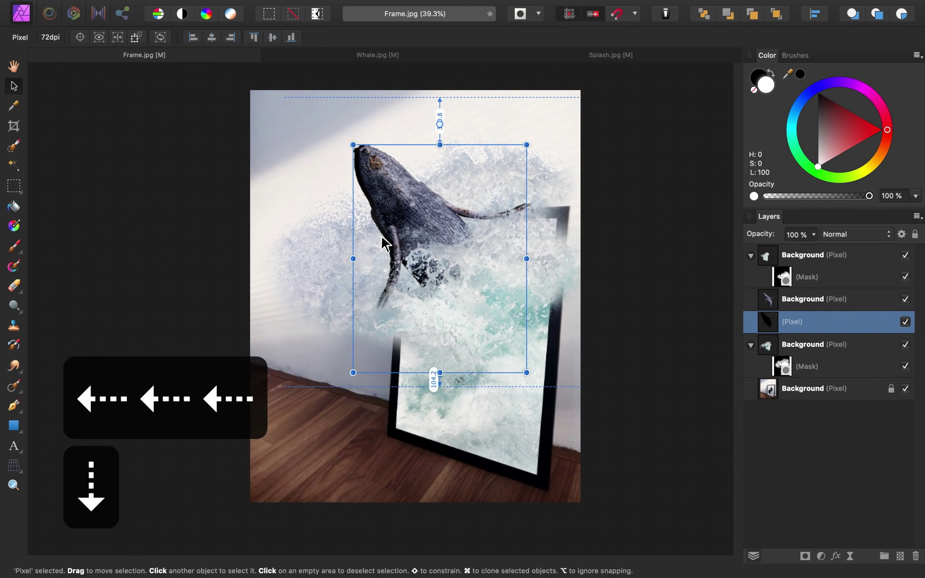
pyautogui.press('Down')
pyautogui.press('Down')
pyautogui.press('Down')
pyautogui.press('Down')
pyautogui.press('Down')
pyautogui.press('Down')
pyautogui.press('Down')
pyautogui.press('Down')
pyautogui.press('Down')
pyautogui.press('Down')
pyautogui.press('Down')
pyautogui.press('Down')
pyautogui.press('Down')
pyautogui.press('Down')
pyautogui.press('Down')
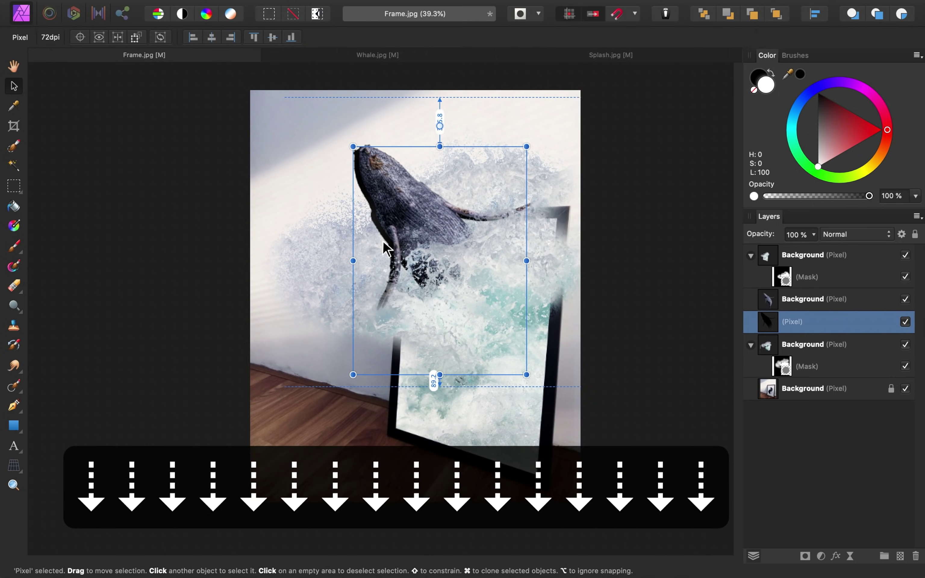
pyautogui.press('Down')
pyautogui.press('Down')
pyautogui.press('Left')
pyautogui.press('Left')
pyautogui.press('Left')
pyautogui.press('Left')
pyautogui.press('Left')
pyautogui.press('Down')
pyautogui.press('Down')
pyautogui.press('Down')
pyautogui.press('Down')
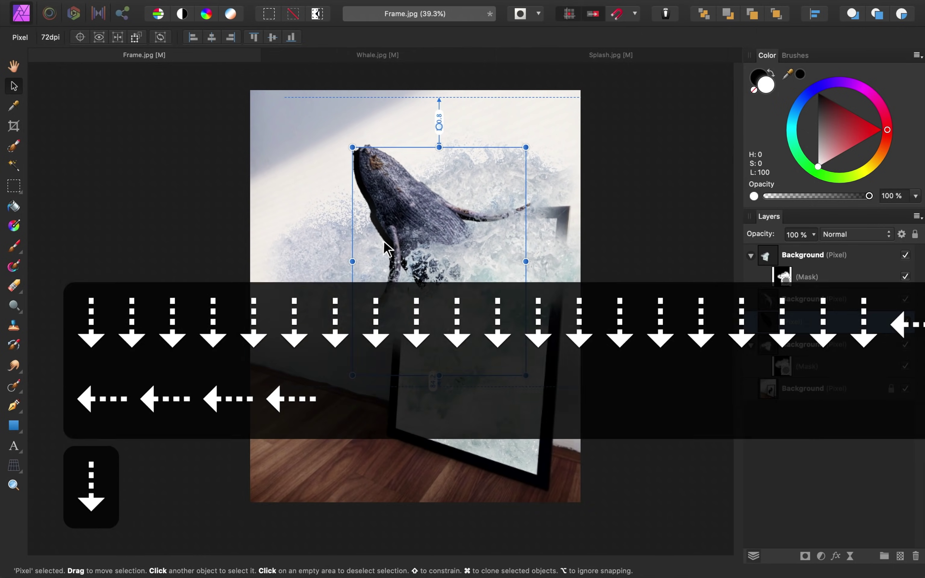
pyautogui.press('Down')
pyautogui.press('Down')
pyautogui.press('Down')
pyautogui.press('Down')
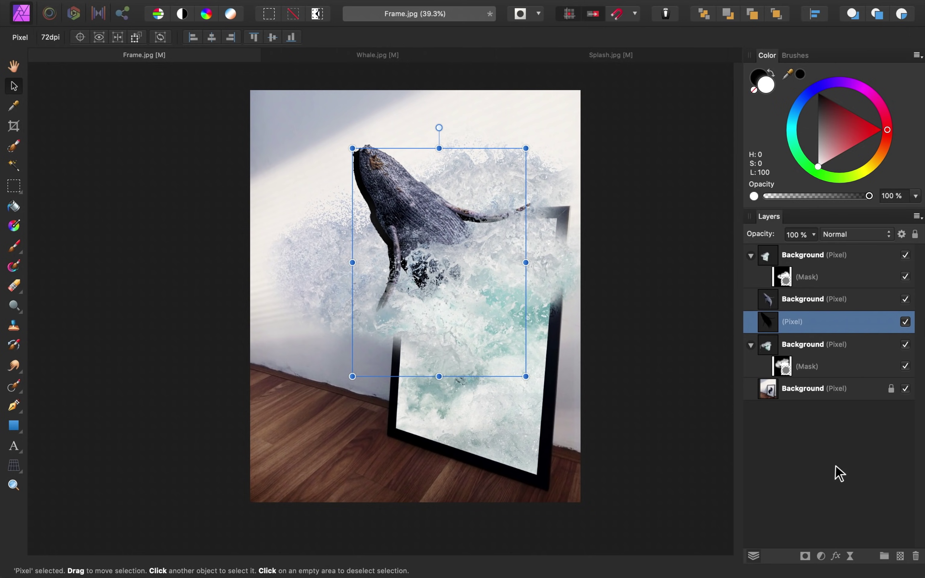
# - Apply a live Box Blur with an 8.2 px radius to the black silhouette layer
pyautogui.click(850, 557)
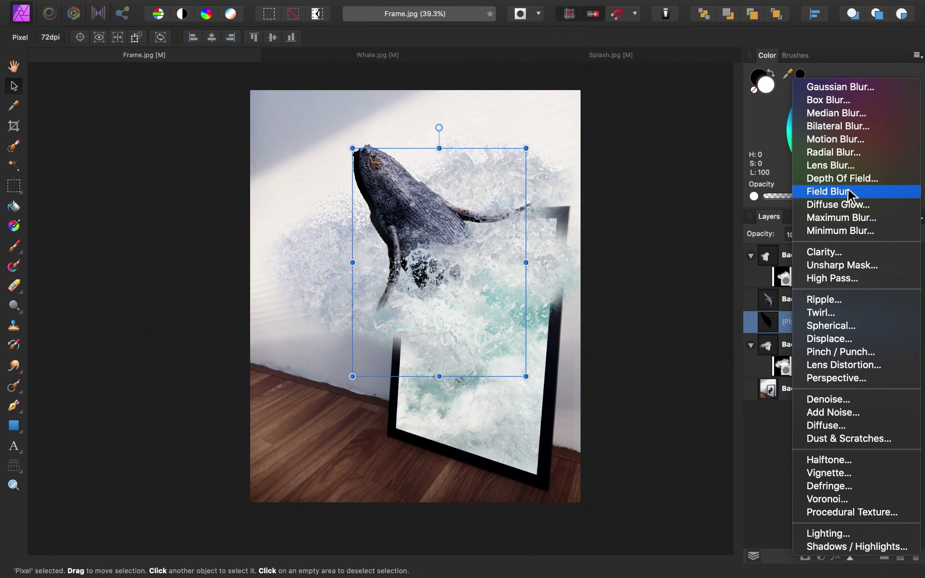
pyautogui.click(855, 100)
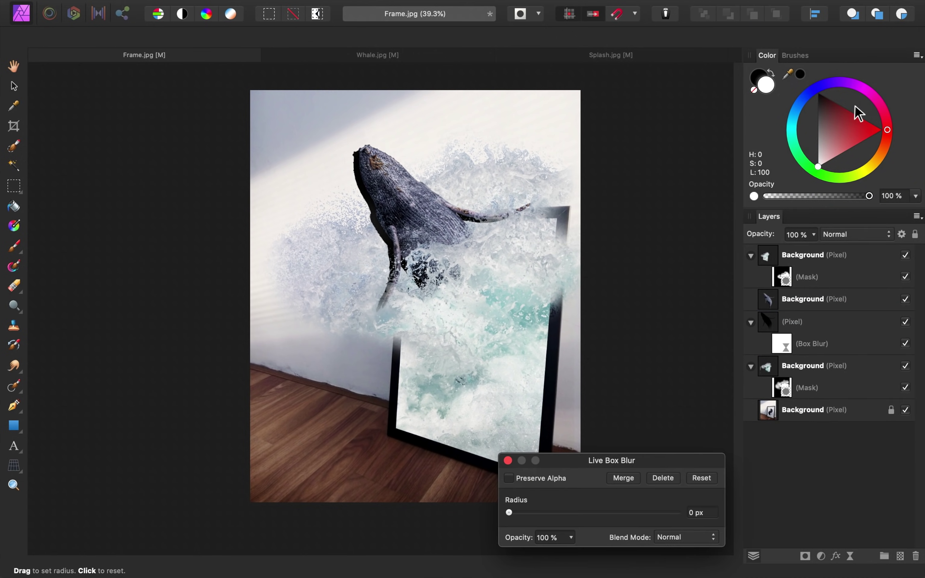
pyautogui.moveTo(508, 513); pyautogui.dragTo(574, 514)
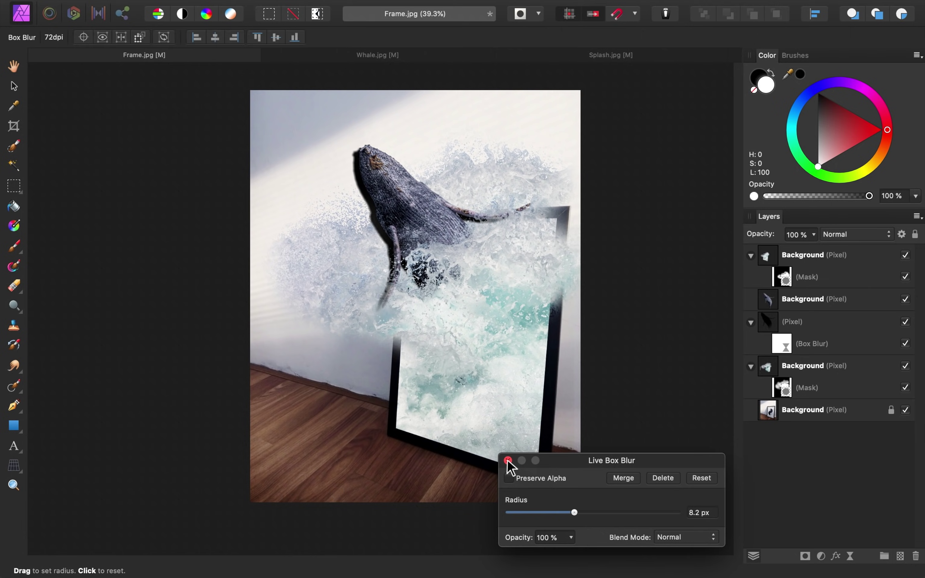
pyautogui.click(508, 460)
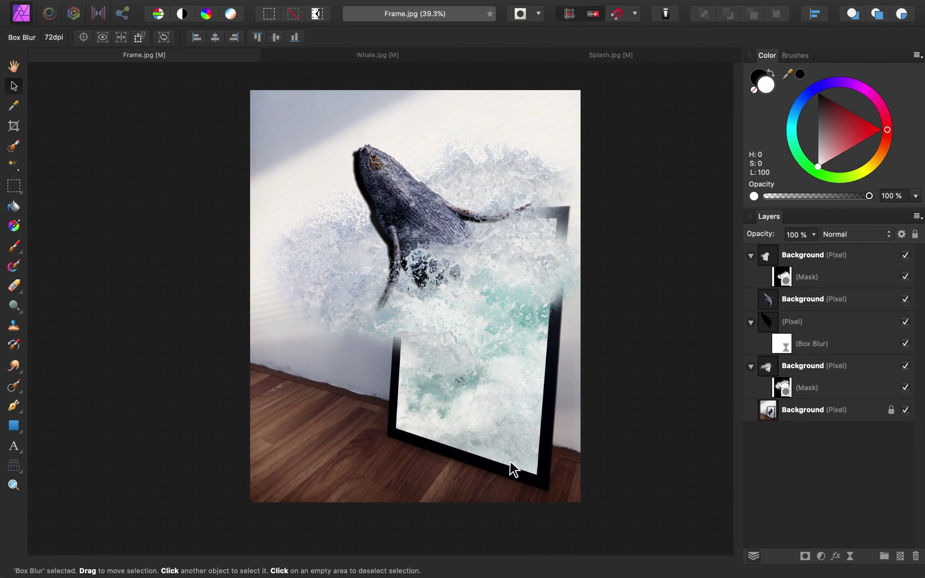
# - Lower the whale shadow layer's opacity to 24% and compare the image with the shadow hidden and shown
pyautogui.click(786, 327)
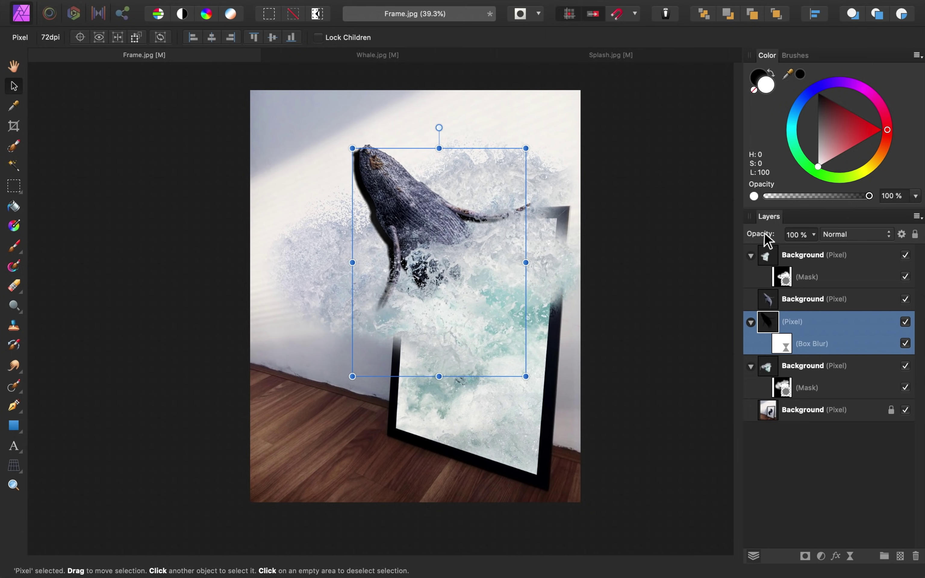
pyautogui.moveTo(766, 242); pyautogui.dragTo(738, 231)
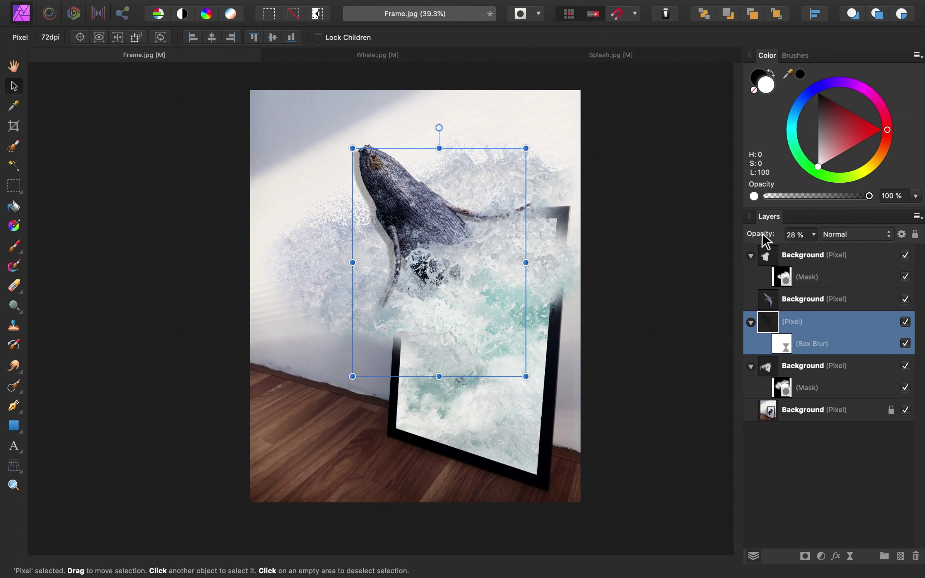
pyautogui.moveTo(759, 233); pyautogui.dragTo(758, 232)
pyautogui.click(851, 460)
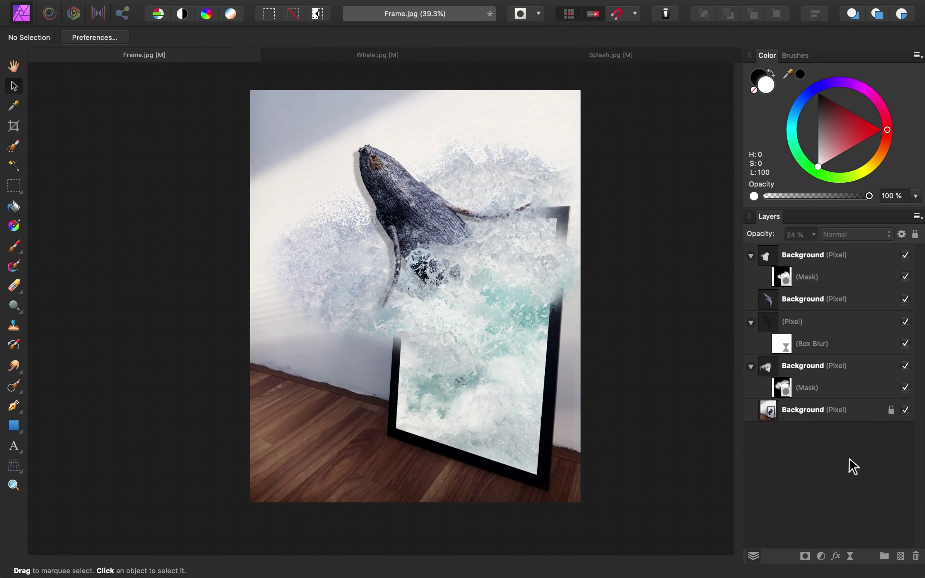
pyautogui.click(905, 321)
pyautogui.click(905, 321)
pyautogui.click(906, 321)
pyautogui.click(905, 321)
# - Ready the Erase Brush on the whale shadow layer with a width of 223.9 px
pyautogui.click(769, 328)
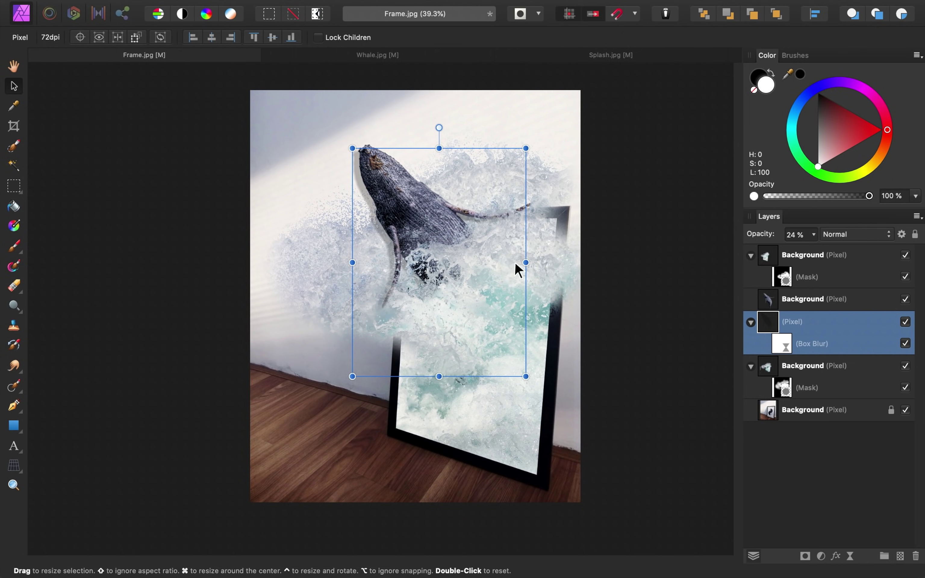
pyautogui.click(14, 286)
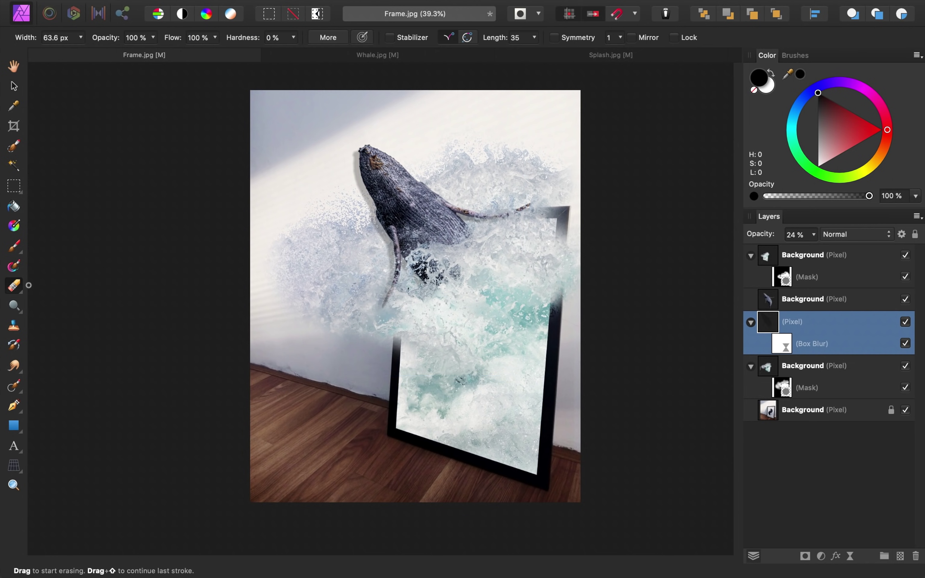
pyautogui.press(']')
pyautogui.press(']')
pyautogui.press(']')
pyautogui.press(']')
pyautogui.press(']')
pyautogui.press(']')
pyautogui.press(']')
pyautogui.press(']')
pyautogui.press(']')
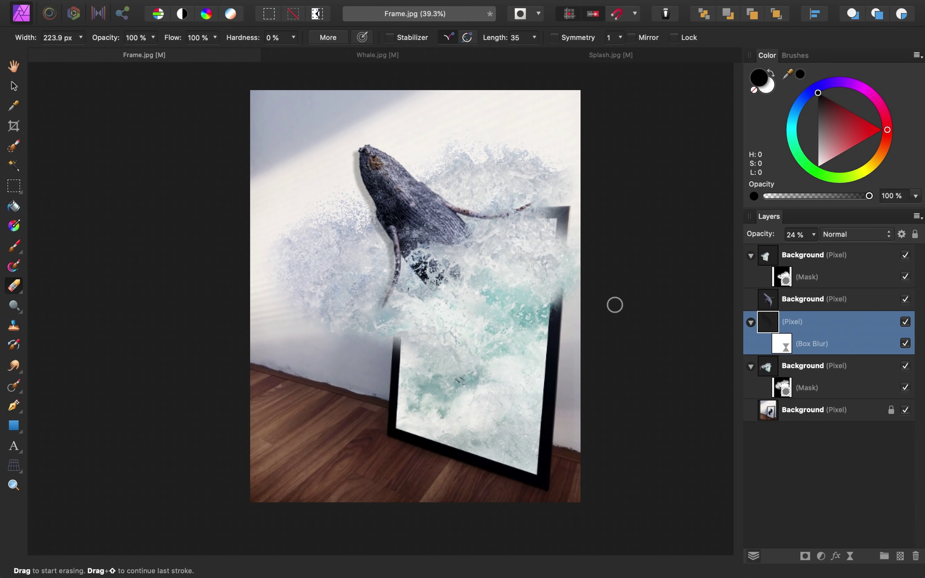
# - Add a Curves adjustment above the top splash layer and pull the master curve's midpoint slightly down
pyautogui.click(808, 256)
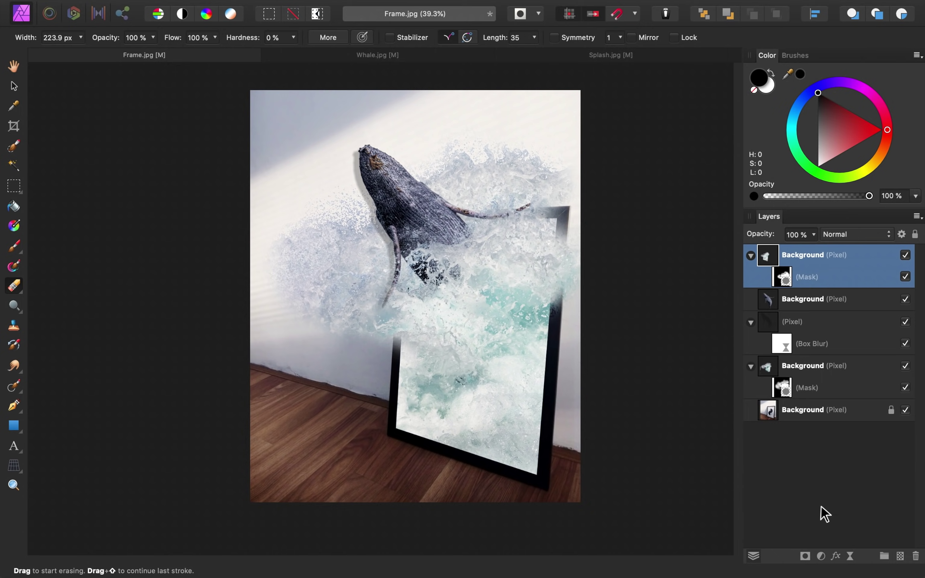
pyautogui.click(821, 556)
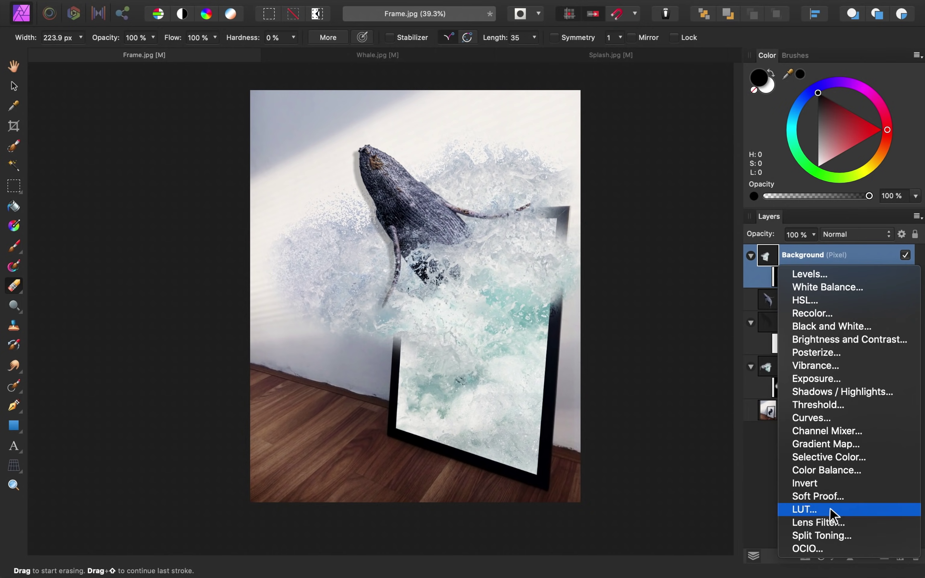
pyautogui.click(845, 419)
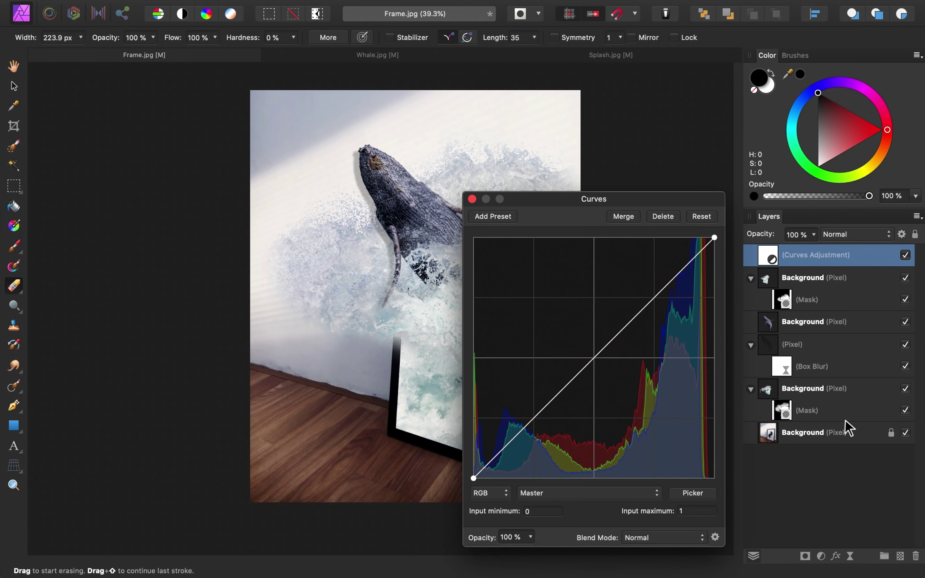
pyautogui.hscroll(10, 388, 377)
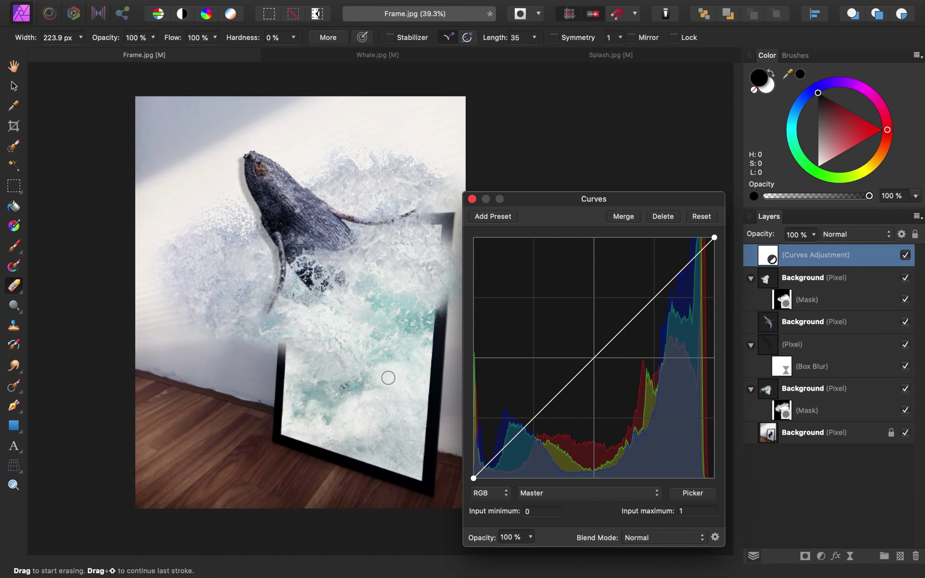
pyautogui.scroll(-2, 387, 378)
pyautogui.hscroll(2, 388, 378)
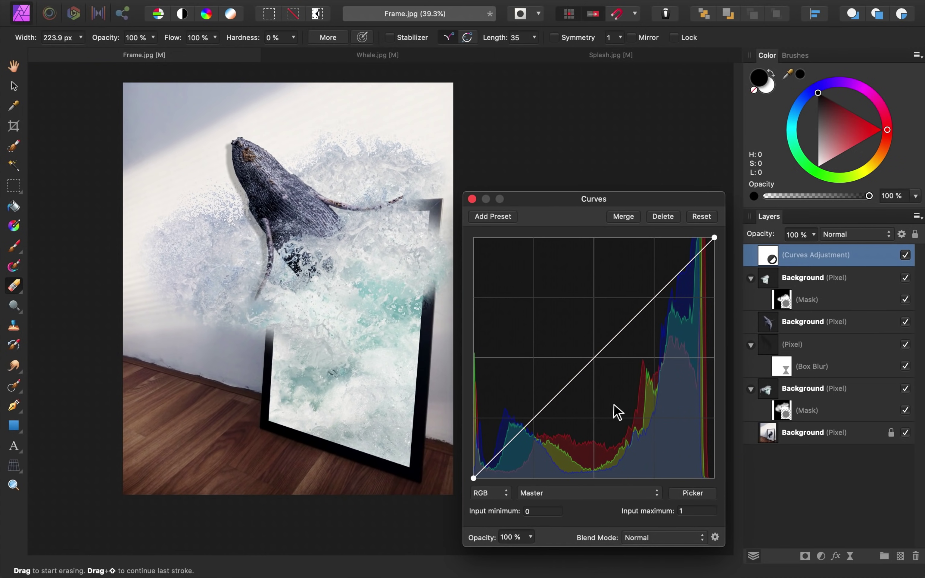
pyautogui.click(595, 495)
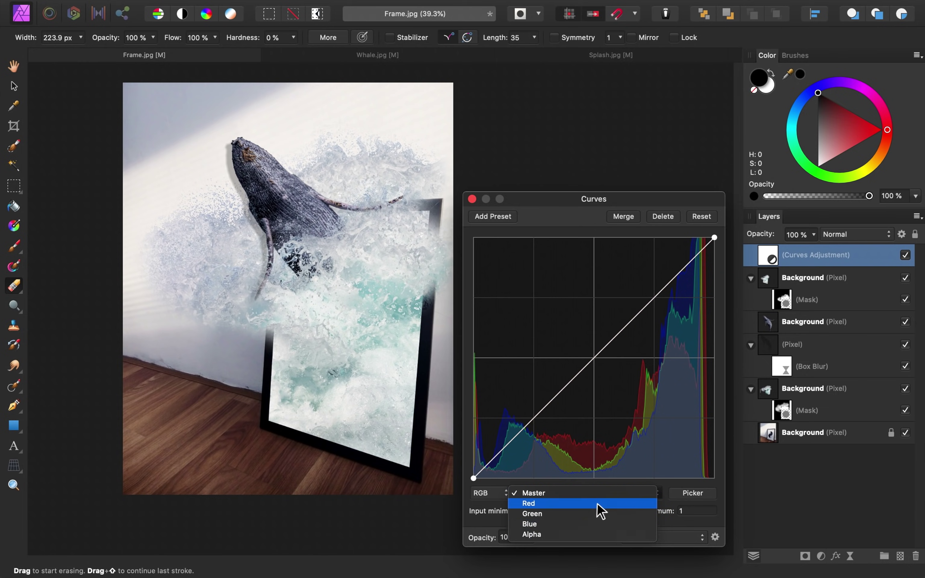
pyautogui.click(598, 496)
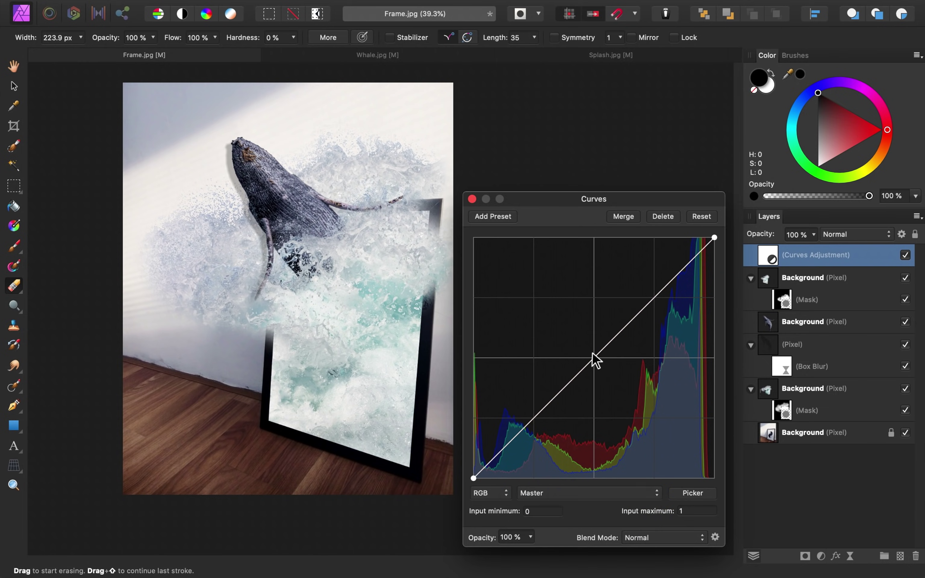
pyautogui.moveTo(594, 357); pyautogui.dragTo(599, 366)
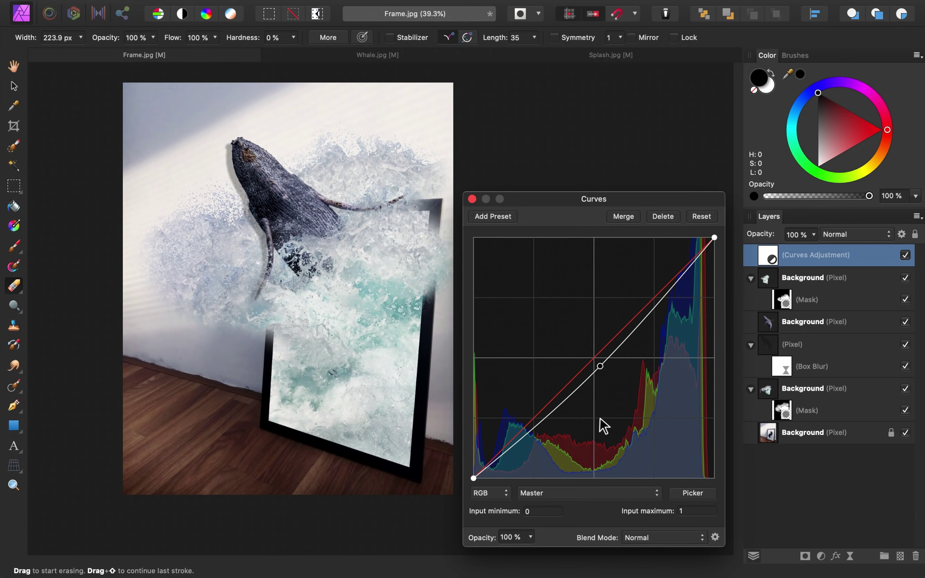
# - Raise the midpoint of the red curve moderately and that of the green curve very slightly
pyautogui.click(575, 489)
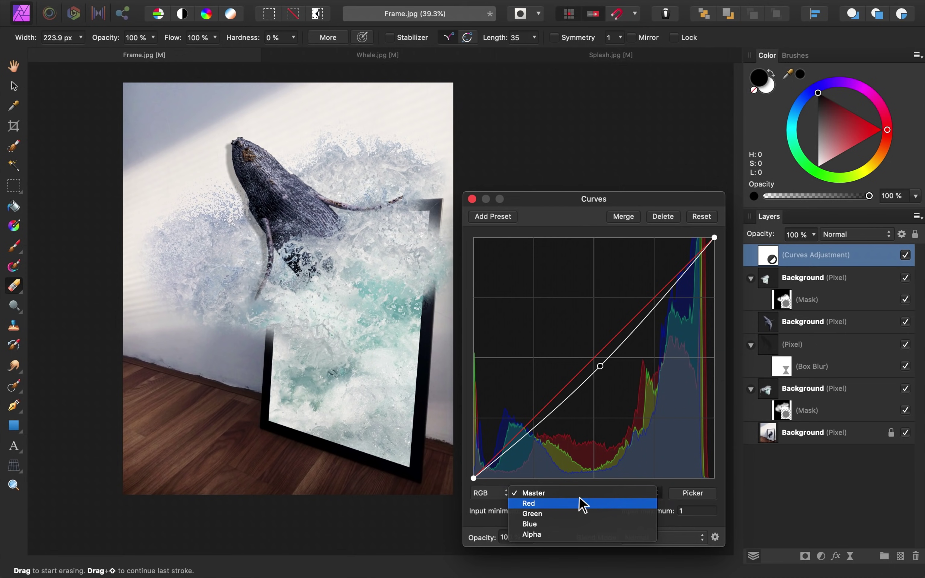
pyautogui.click(580, 504)
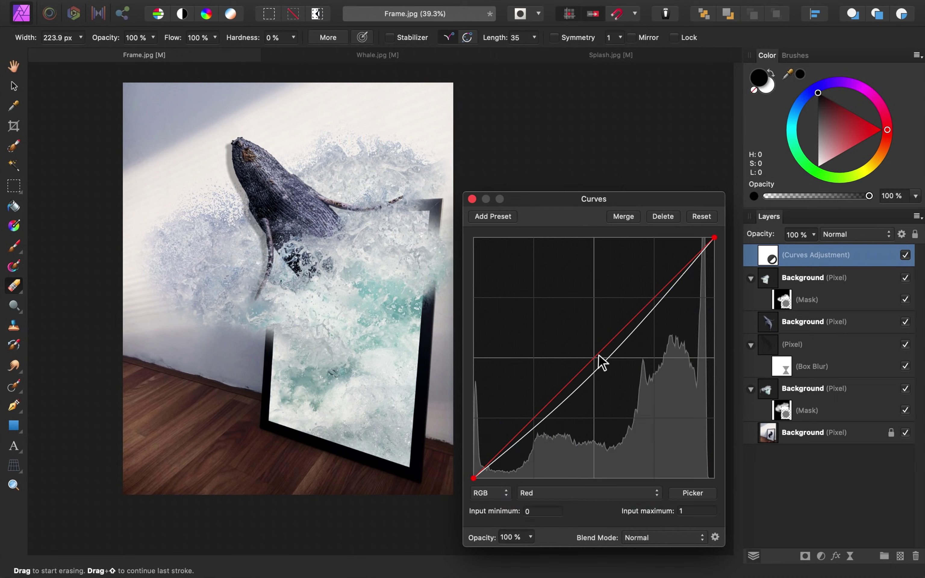
pyautogui.moveTo(594, 358); pyautogui.dragTo(584, 343)
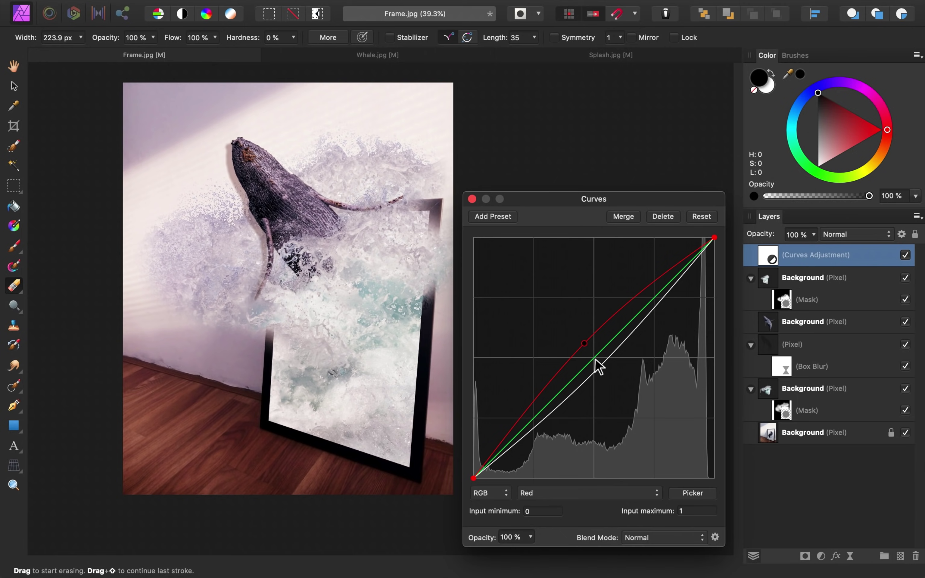
pyautogui.click(576, 491)
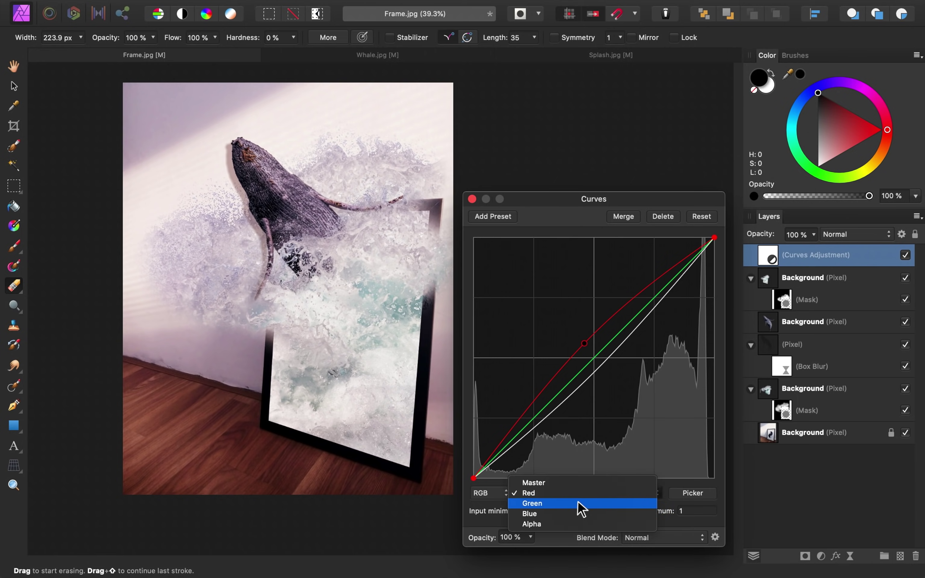
pyautogui.click(580, 504)
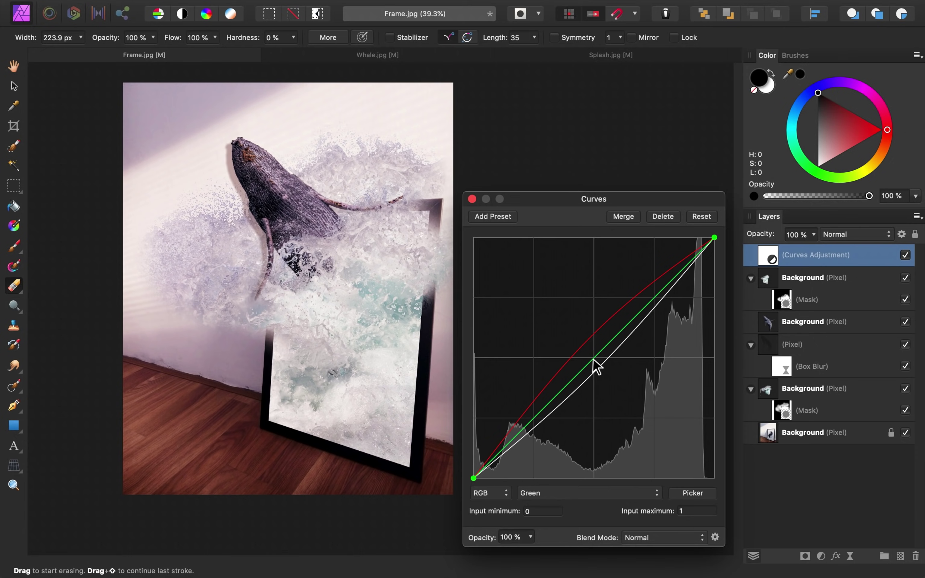
pyautogui.moveTo(594, 358)
pyautogui.mouseDown()
pyautogui.moveTo(589, 350)
pyautogui.moveTo(593, 357)
pyautogui.mouseUp()
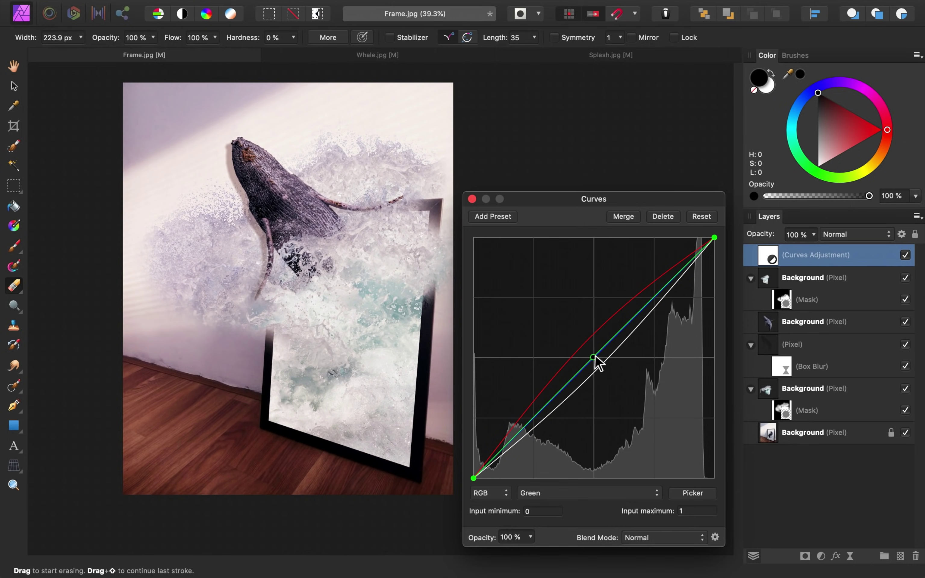
pyautogui.moveTo(593, 358)
pyautogui.mouseDown()
pyautogui.moveTo(584, 348)
pyautogui.moveTo(592, 356)
pyautogui.mouseUp()
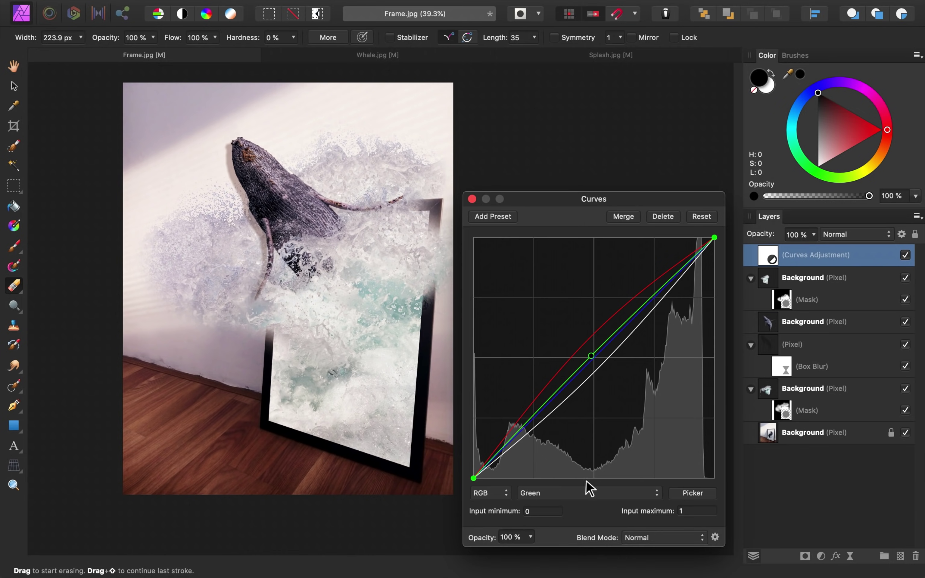
# - Bend the blue curve's midpoint slightly below the diagonal and close the Curves adjustment
pyautogui.click(586, 493)
pyautogui.click(583, 503)
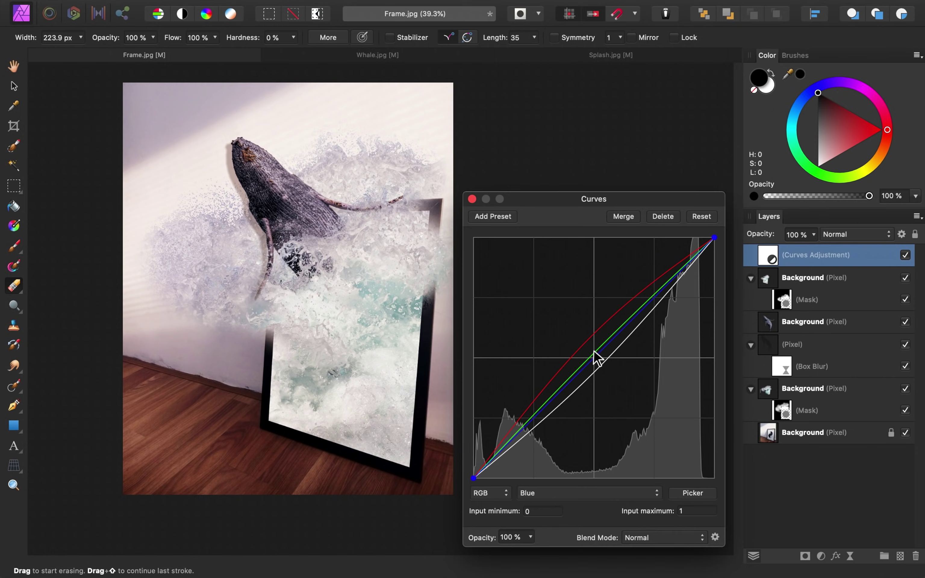
pyautogui.moveTo(594, 358); pyautogui.dragTo(589, 345)
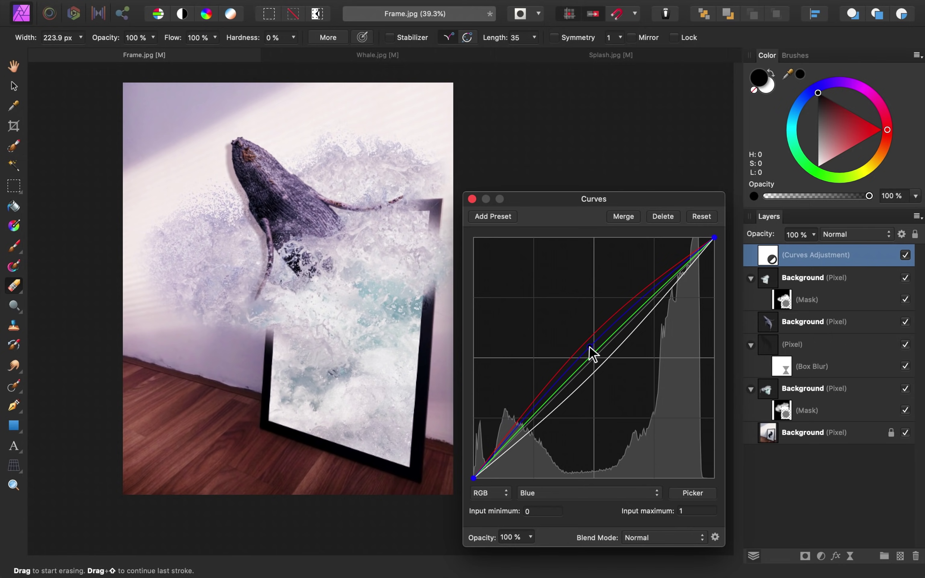
pyautogui.moveTo(588, 347); pyautogui.dragTo(596, 364)
pyautogui.click(472, 199)
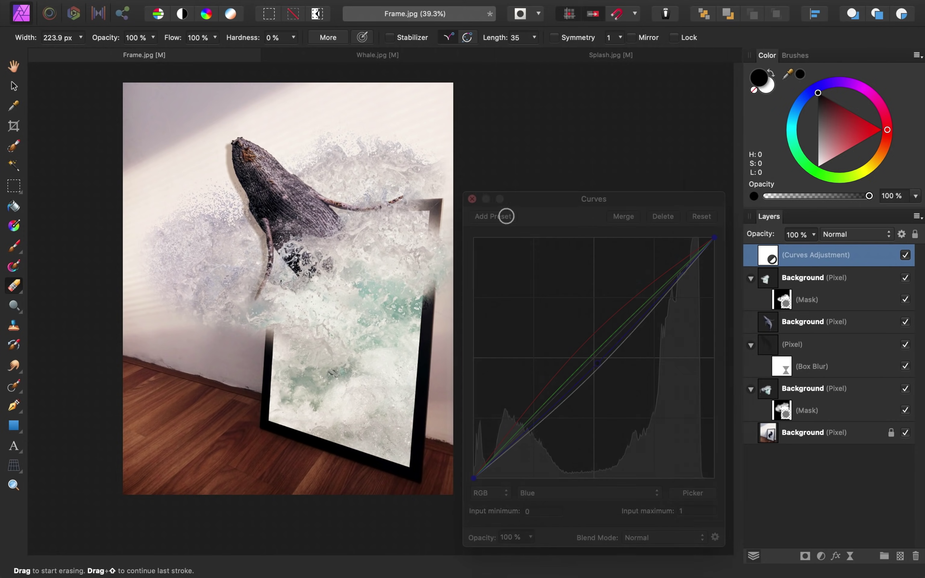
pyautogui.hscroll(-5, 569, 349)
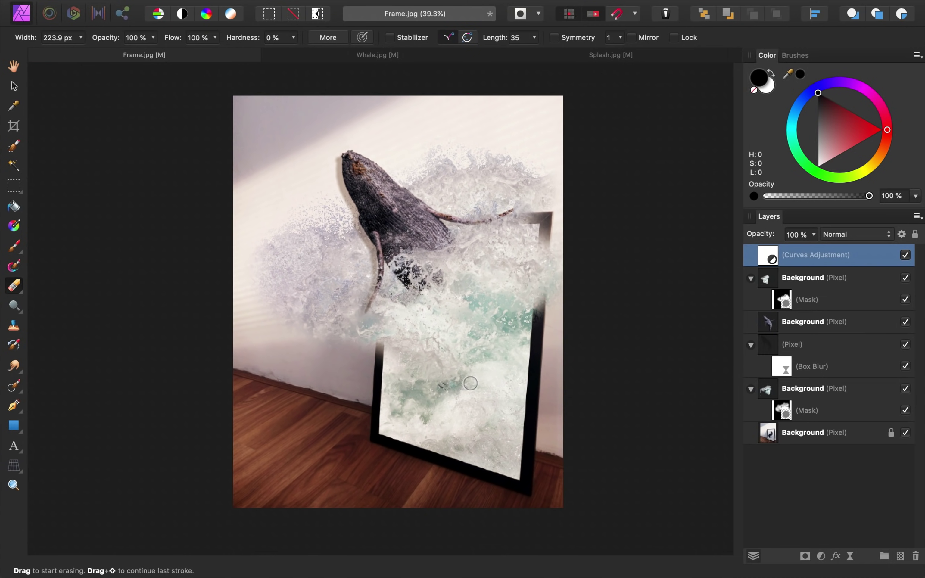
# - Draw a rectangle covering the whole canvas and fill it with light pink (H 0, S 62, L 83)
pyautogui.click(14, 425)
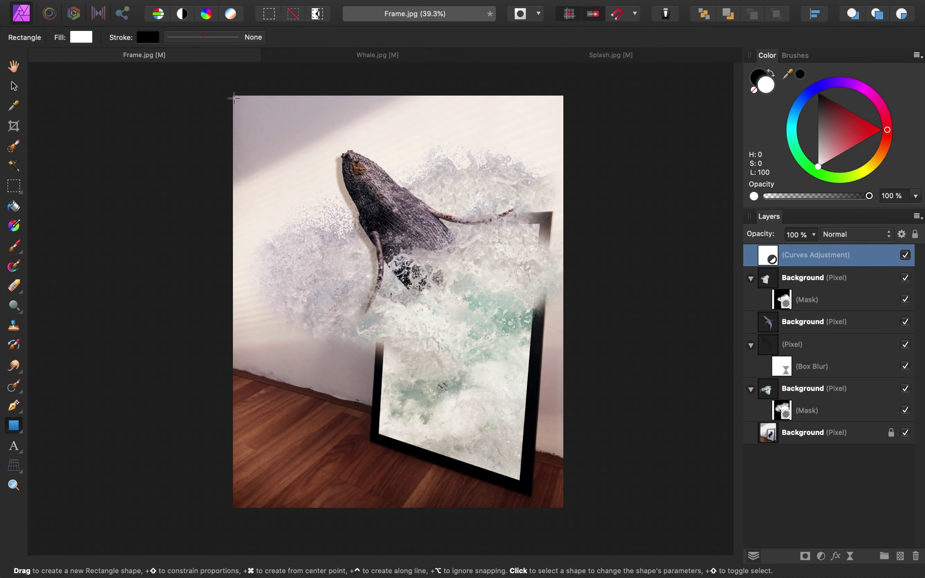
pyautogui.moveTo(227, 92); pyautogui.dragTo(570, 509)
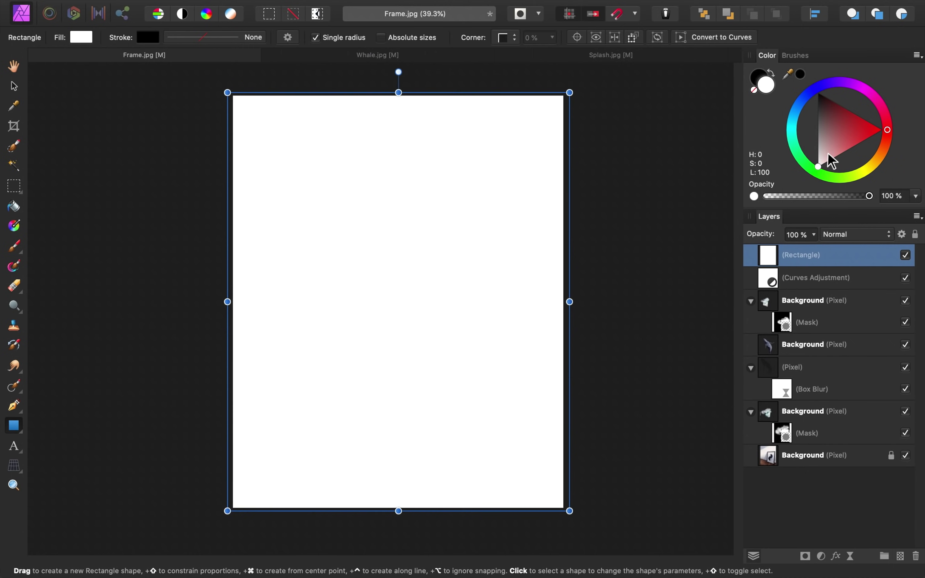
pyautogui.click(828, 155)
pyautogui.moveTo(829, 155); pyautogui.dragTo(831, 155)
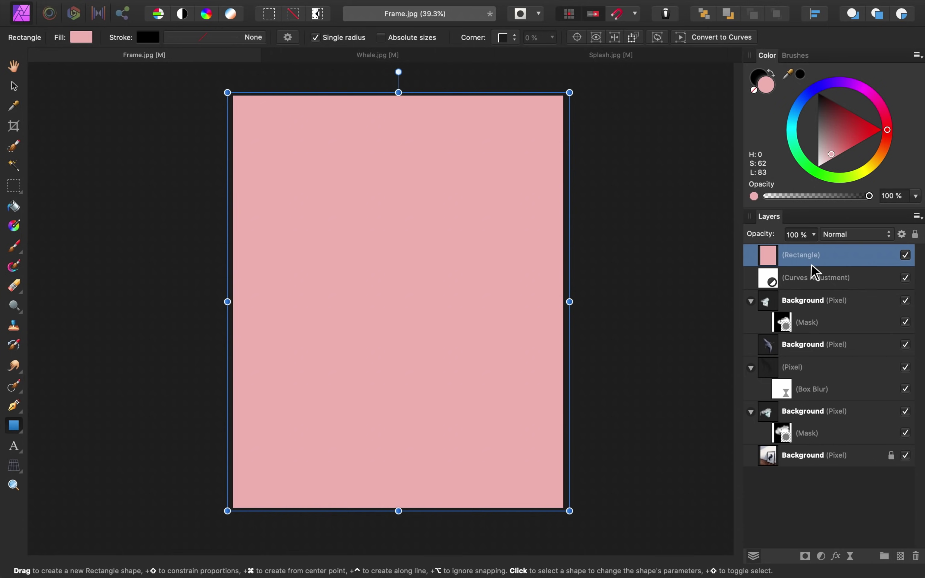
# - Set the pink rectangle's blend mode to Soft Light and compare the image with it hidden and shown
pyautogui.click(852, 235)
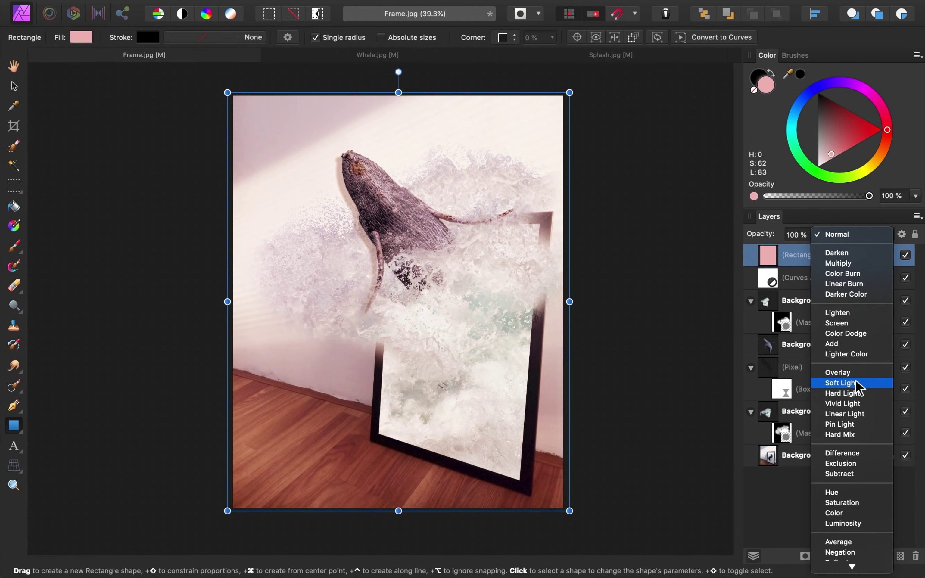
pyautogui.click(854, 380)
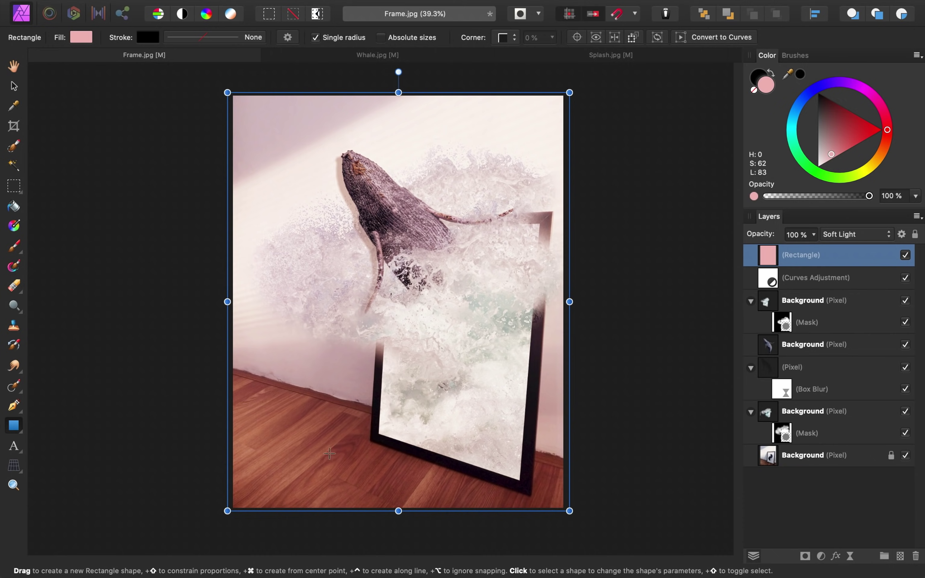
pyautogui.click(905, 255)
pyautogui.click(905, 255)
# - Lower the dark end of the rectangle's underlying composition range to 0% in the blend options and set its layer opacity to 40%
pyautogui.click(902, 235)
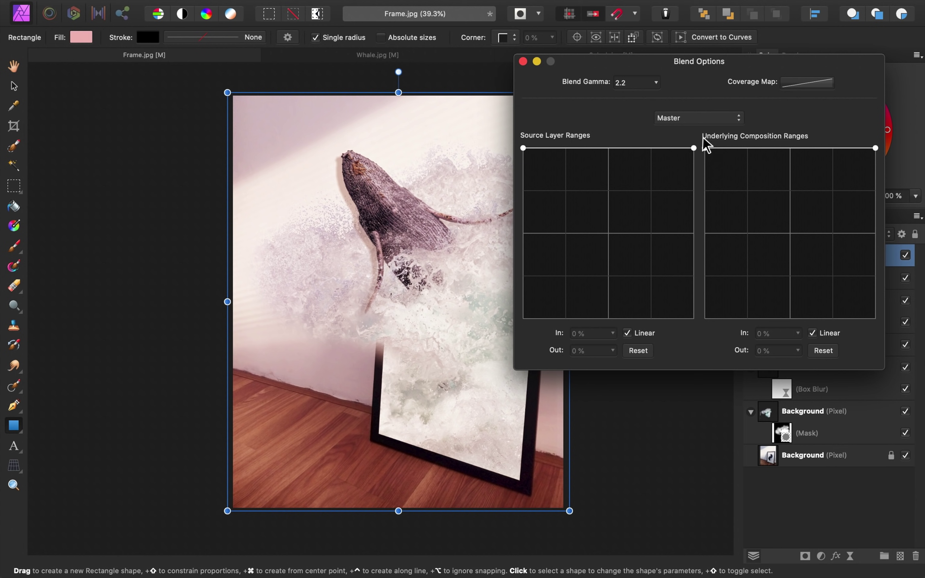
pyautogui.moveTo(705, 149); pyautogui.dragTo(692, 336)
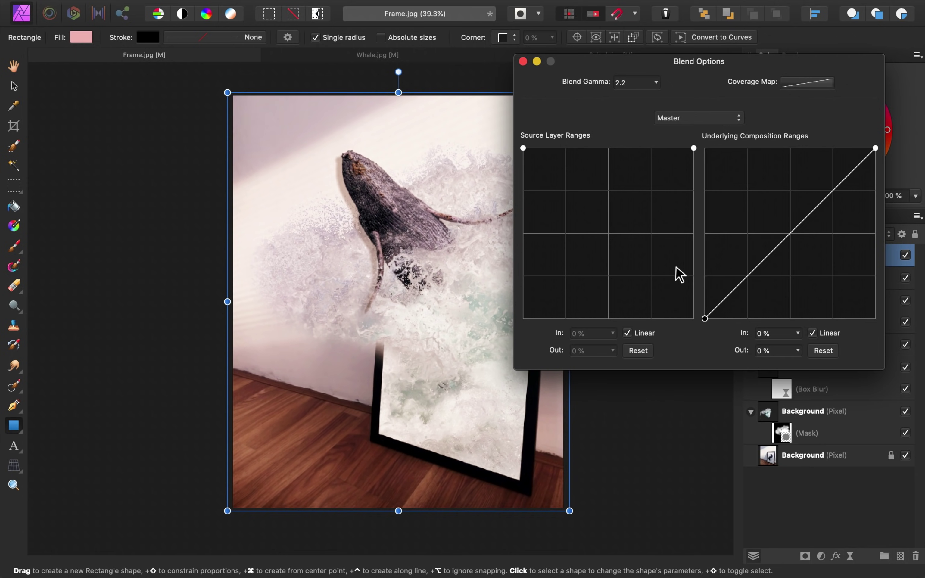
pyautogui.click(523, 61)
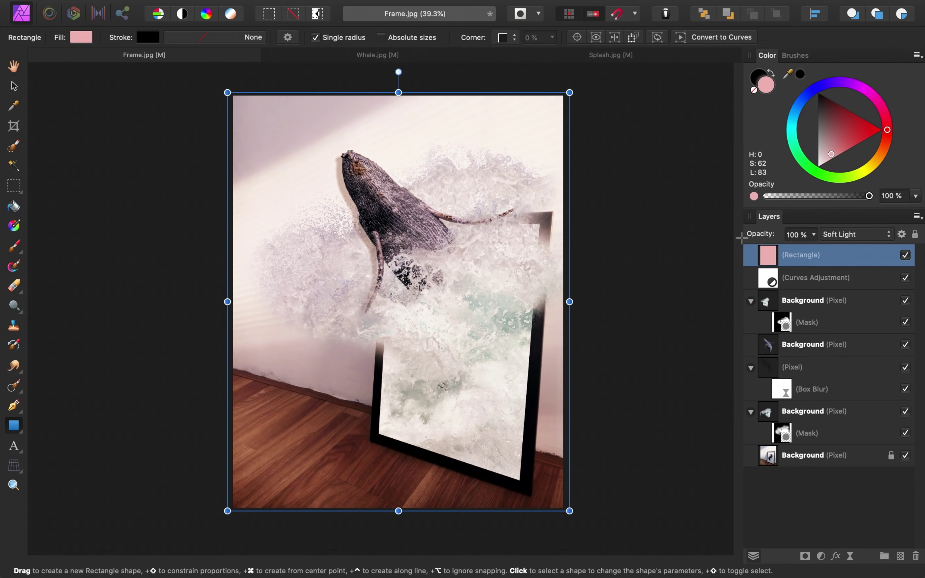
pyautogui.moveTo(765, 233); pyautogui.dragTo(725, 237)
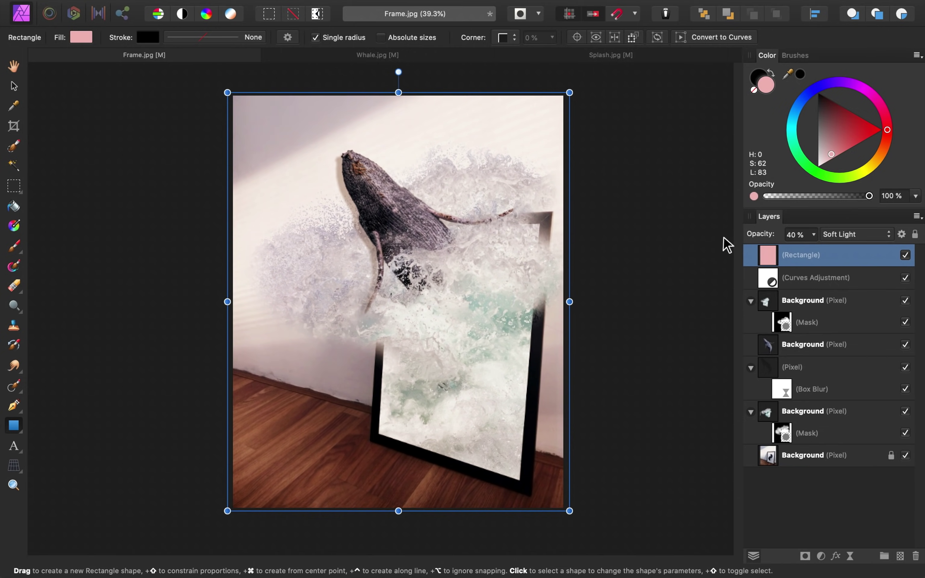
# - Compare the image with the pink rectangle and the Curves adjustment hidden and shown together
pyautogui.press('h')
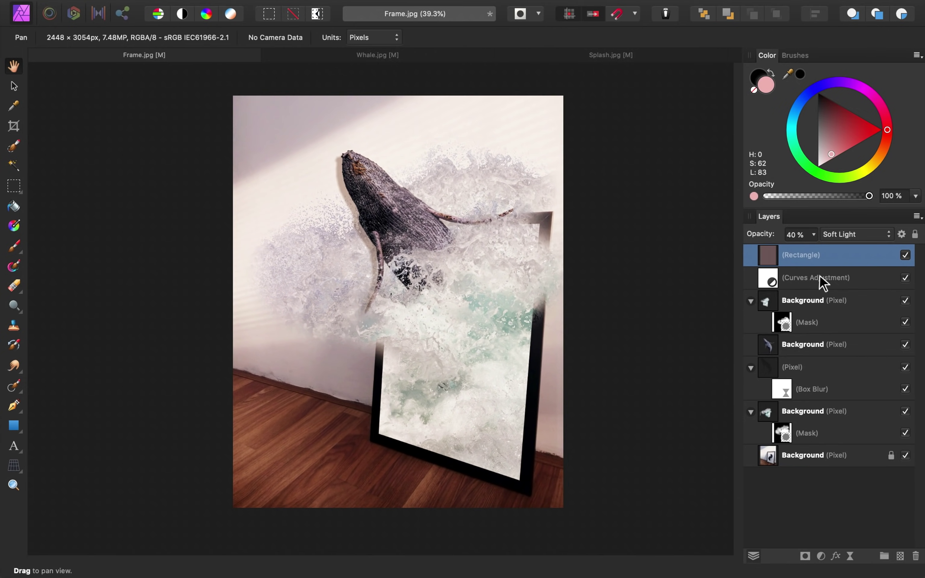
pyautogui.keyDown('shift'); pyautogui.click(873, 286); pyautogui.keyUp('shift')
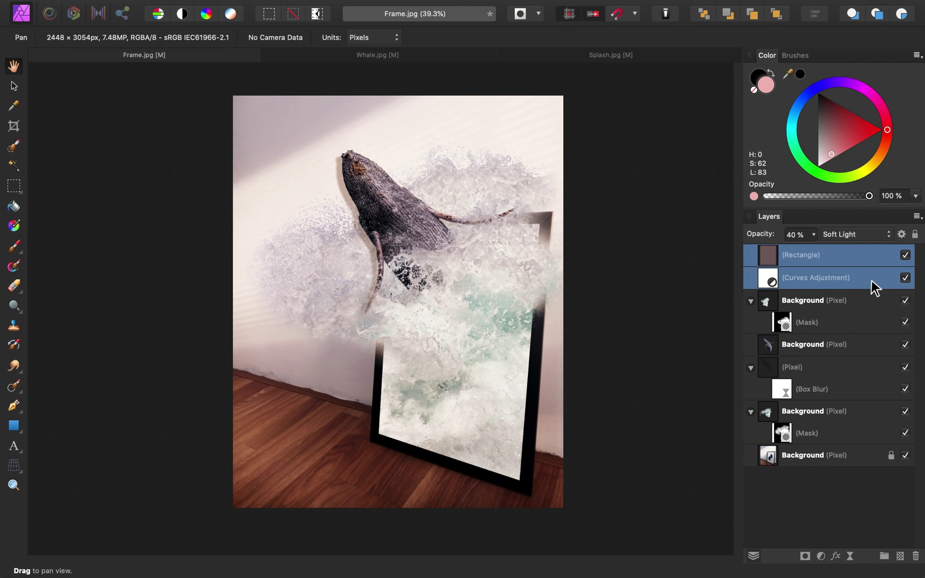
pyautogui.click(905, 278)
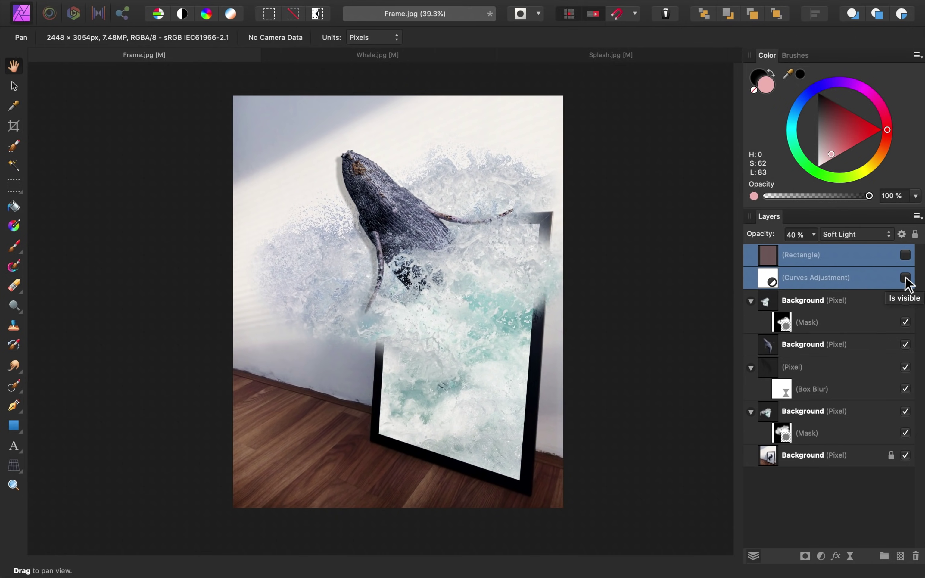
pyautogui.click(904, 278)
pyautogui.click(904, 278)
pyautogui.click(904, 278)
# - Compare the finished composite with the original photo by hiding and showing all layers above the locked background
pyautogui.click(872, 262)
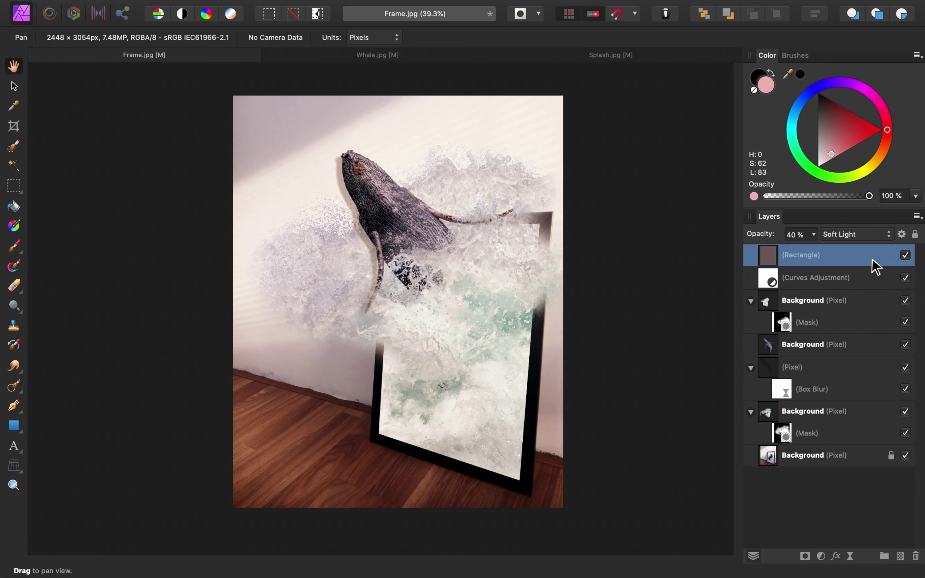
pyautogui.keyDown('shift'); pyautogui.click(867, 438); pyautogui.keyUp('shift')
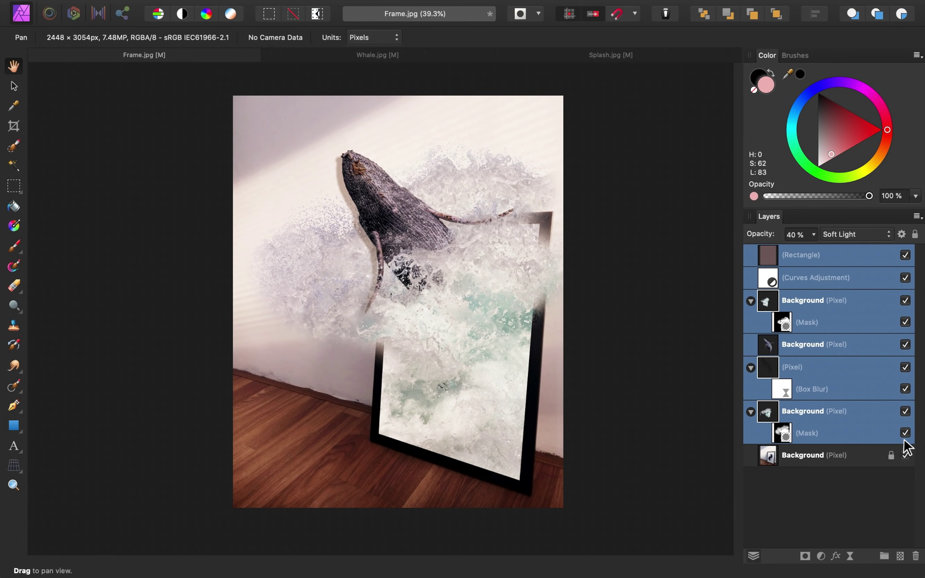
pyautogui.click(905, 411)
pyautogui.click(905, 411)
pyautogui.click(905, 411)
pyautogui.click(905, 411)
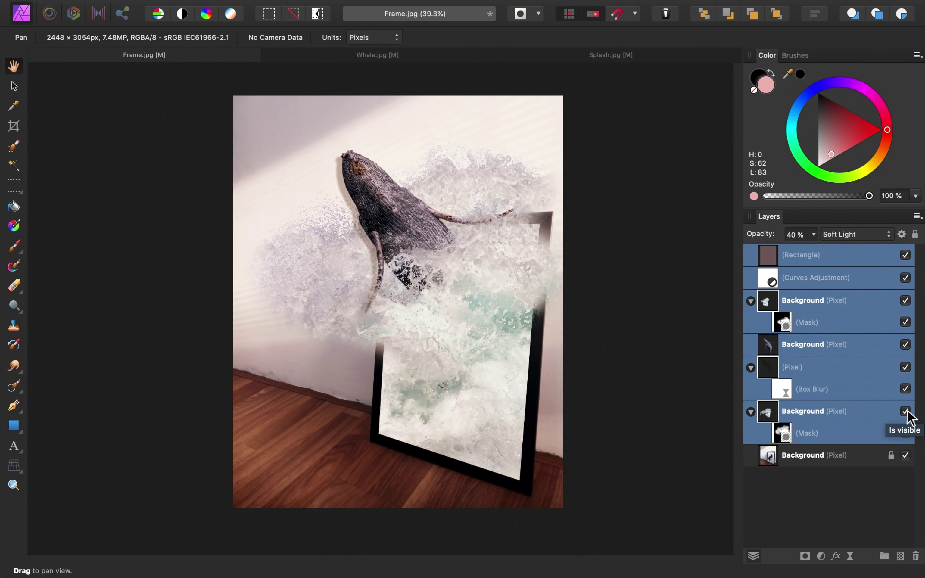